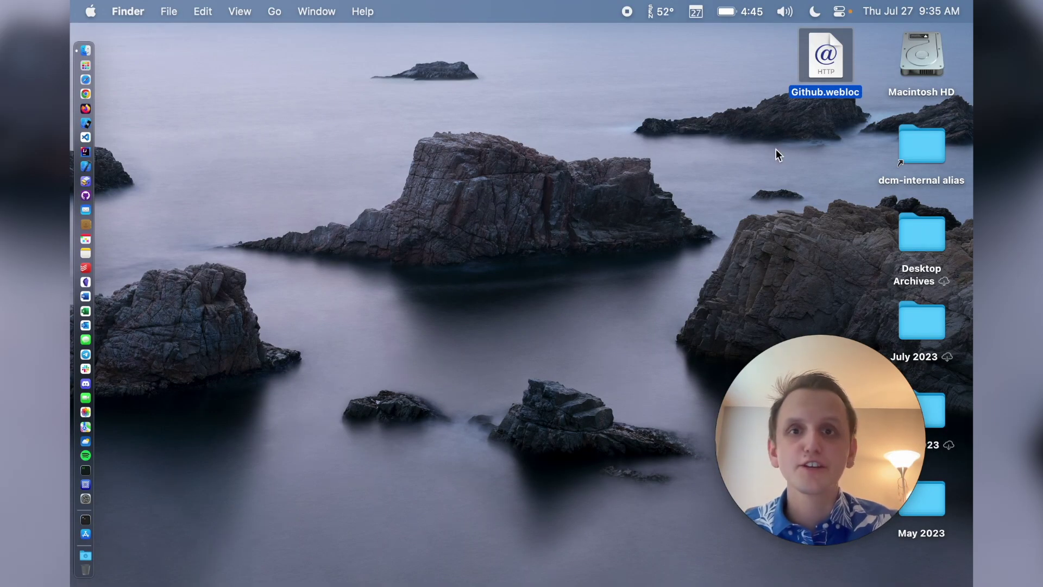
Step: Open the apple-notes-exporter repository on GitHub in Safari from the Github.webloc shortcut
{"action": "double_click", "coordinate": [824, 50]}
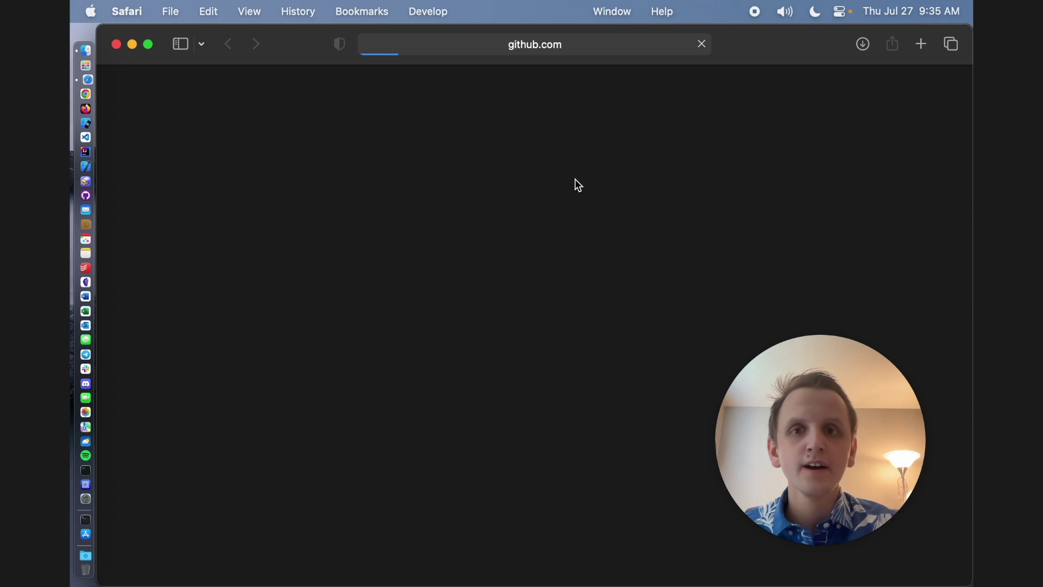
{"action": "scroll", "coordinate": [497, 293], "scroll_direction": "down", "scroll_amount": 5}
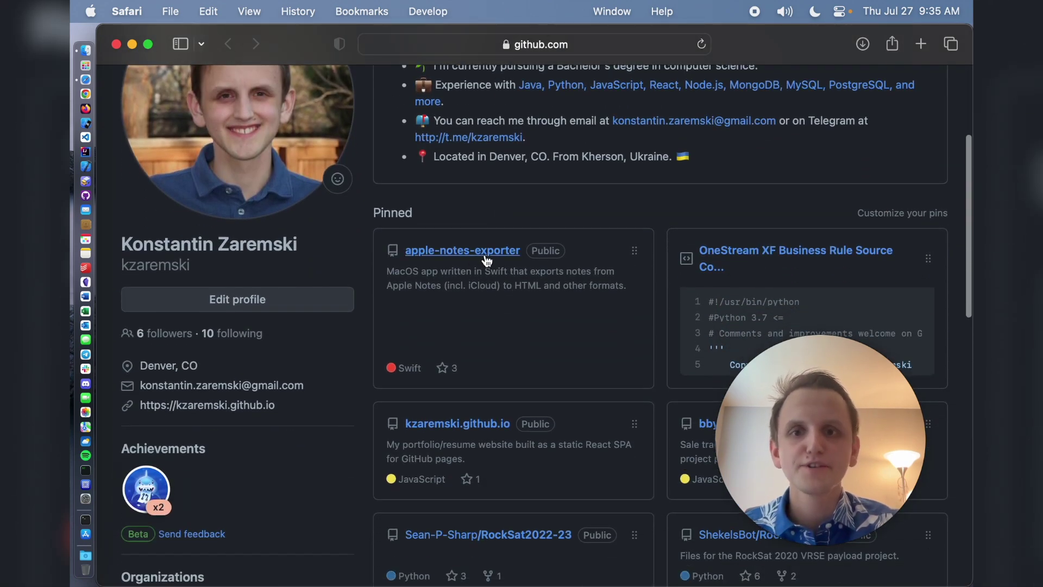
{"action": "left_click", "coordinate": [479, 264]}
{"action": "scroll", "coordinate": [457, 204], "scroll_direction": "down", "scroll_amount": 2}
{"action": "scroll", "coordinate": [458, 204], "scroll_direction": "up", "scroll_amount": 2}
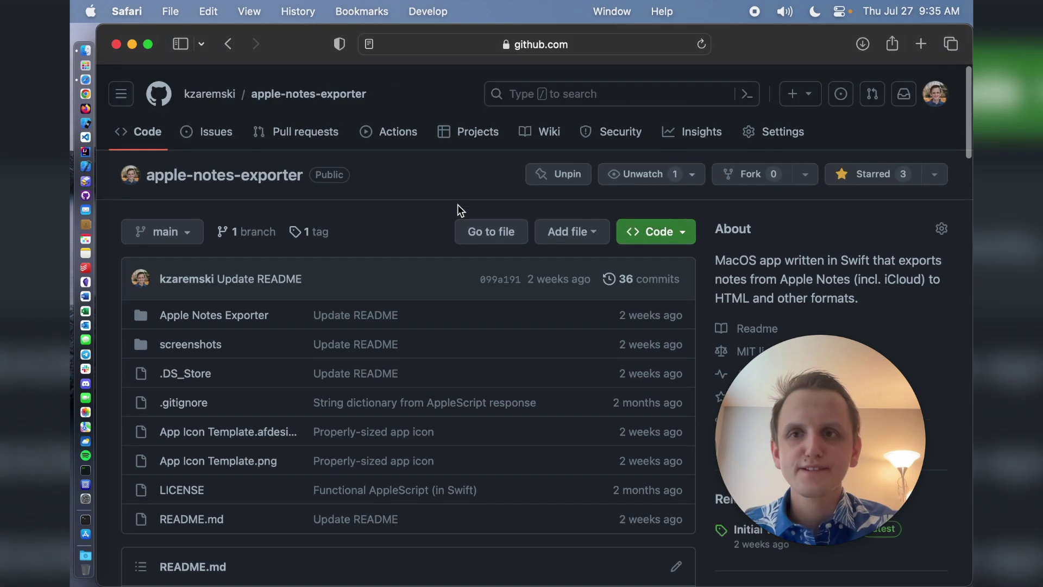
{"action": "scroll", "coordinate": [415, 151], "scroll_direction": "down", "scroll_amount": 8}
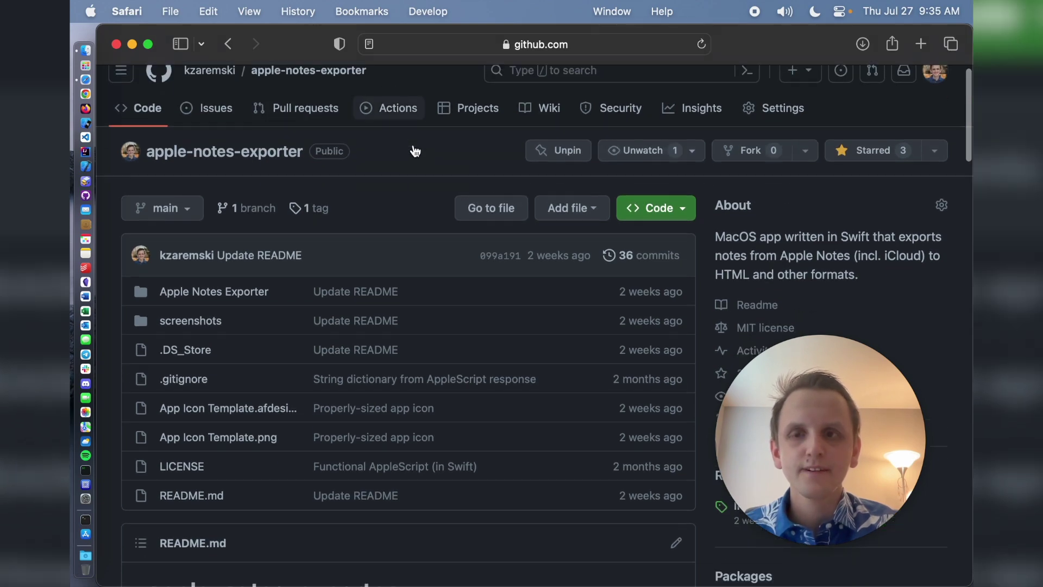
Step: Download Apple.Notes.Exporter.v0.1.2023-07-11.zip from the Initial Working Release page
{"action": "left_click", "coordinate": [813, 142]}
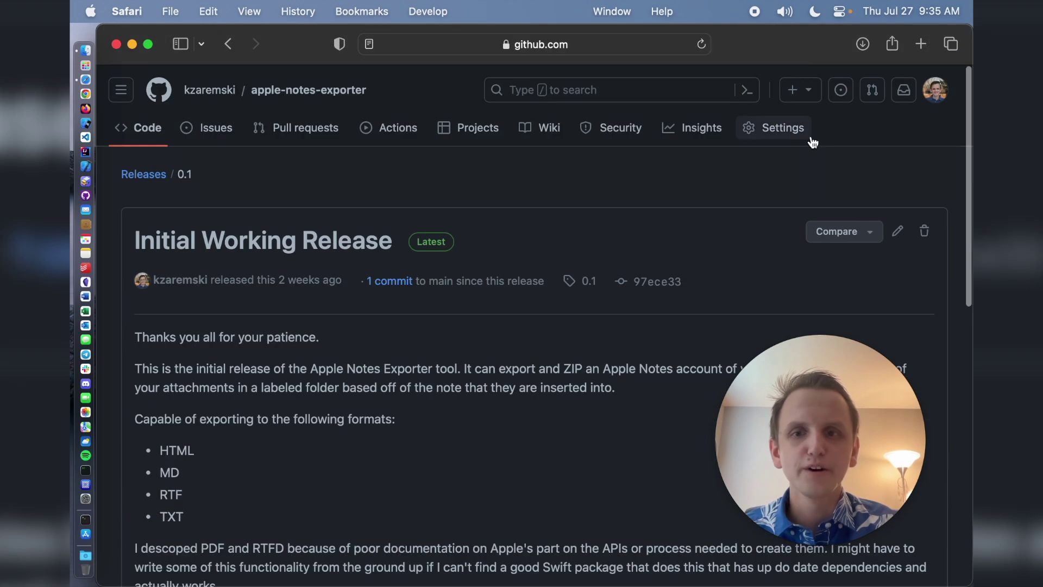
{"action": "scroll", "coordinate": [548, 334], "scroll_direction": "down", "scroll_amount": 10}
{"action": "scroll", "coordinate": [494, 364], "scroll_direction": "down", "scroll_amount": 2}
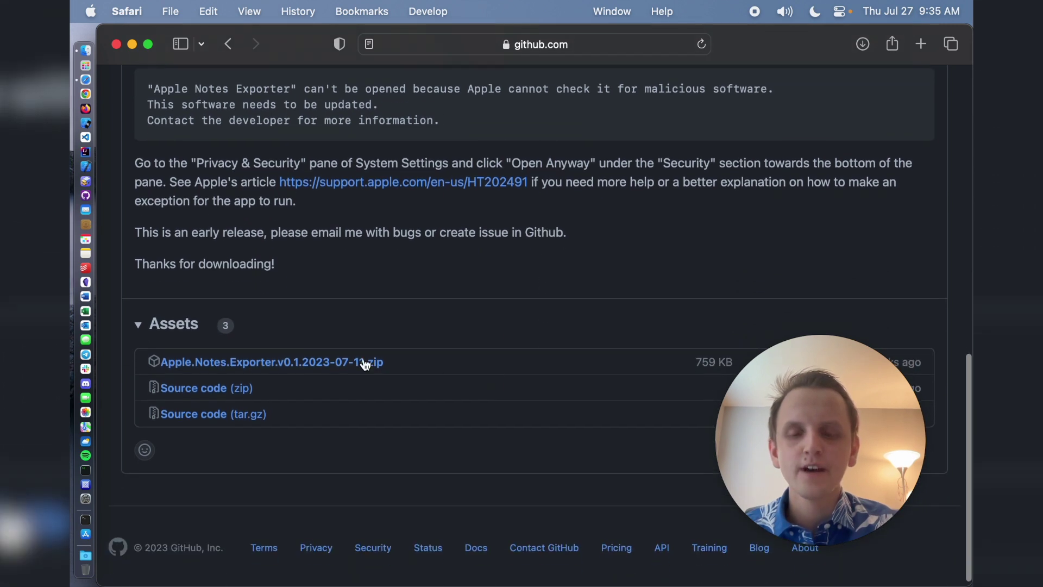
{"action": "left_click", "coordinate": [279, 372]}
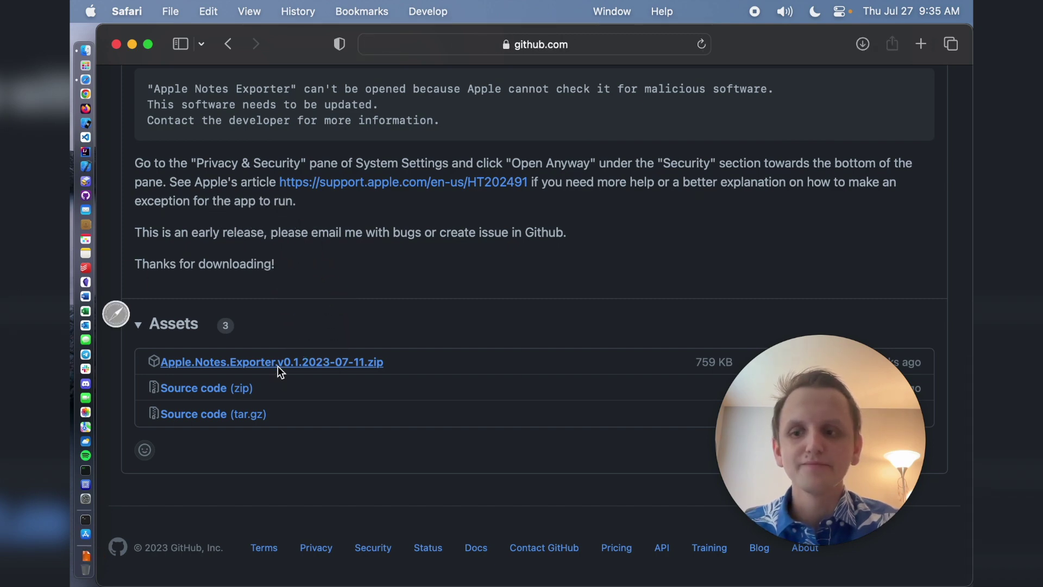
{"action": "left_click", "coordinate": [127, 11]}
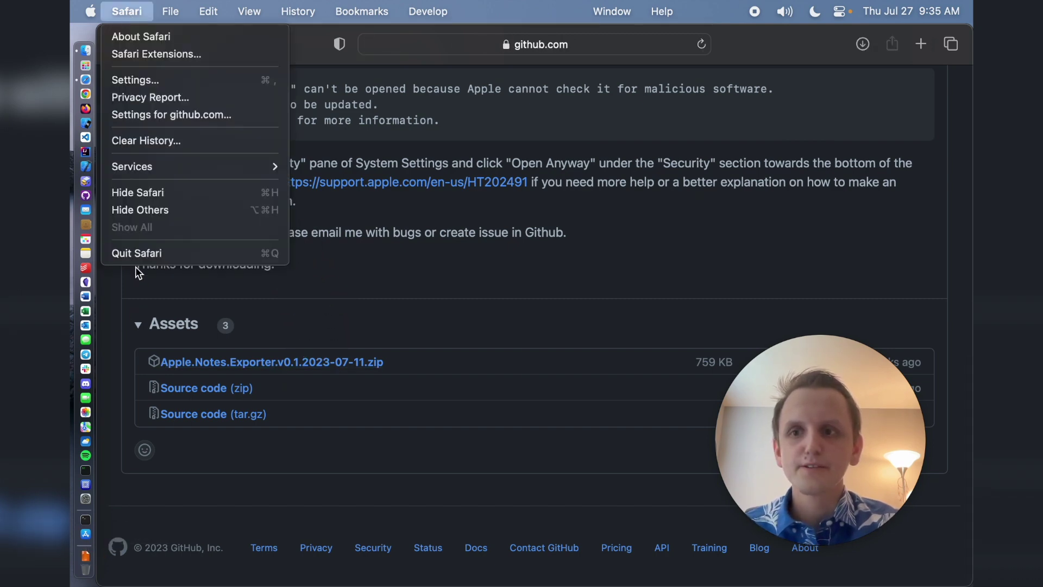
Step: Quit Safari and show the Security section of System Settings' Privacy & Security pane
{"action": "left_click", "coordinate": [135, 253]}
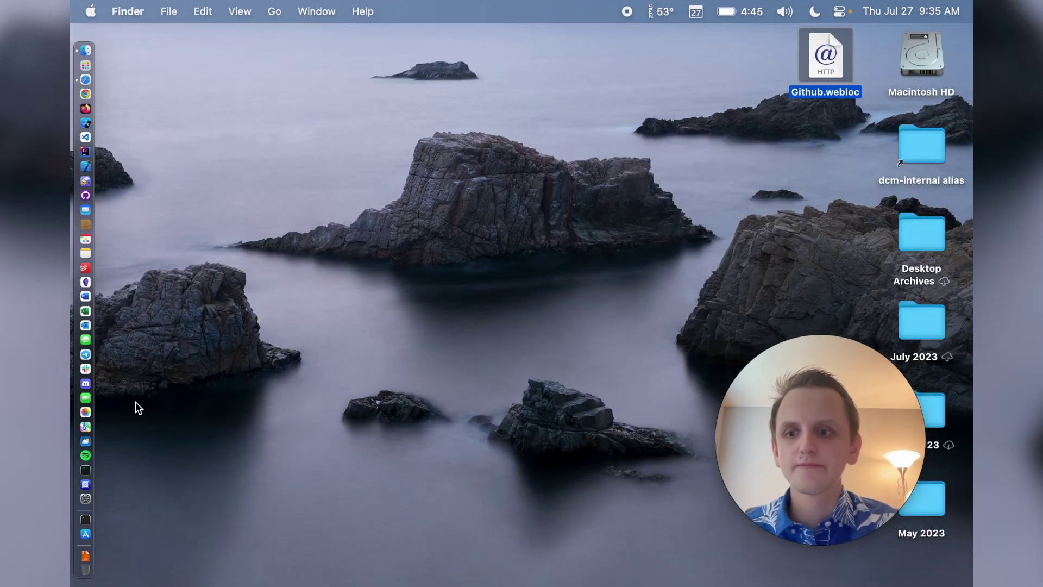
{"action": "left_click", "coordinate": [86, 499]}
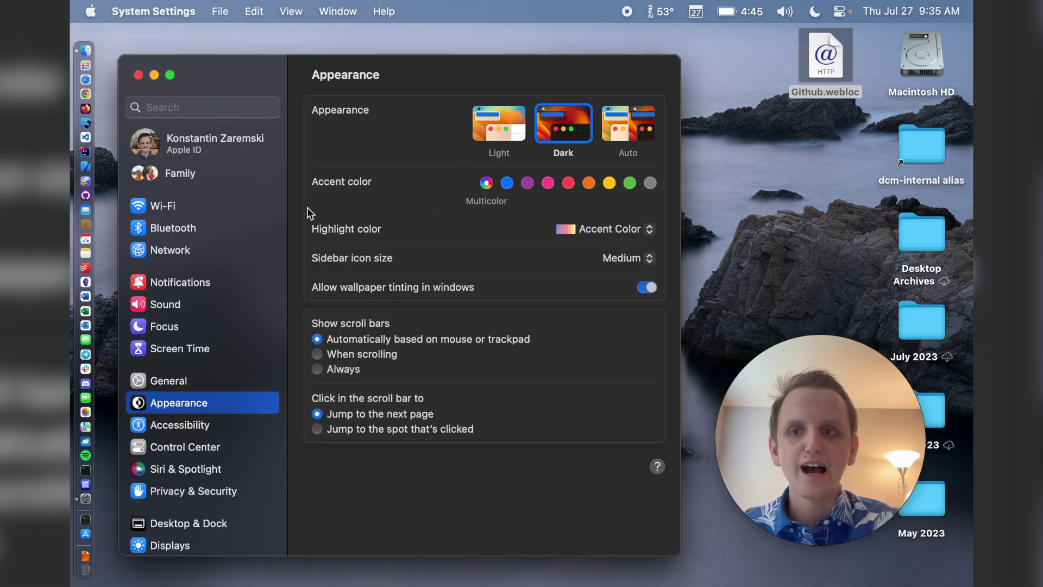
{"action": "scroll", "coordinate": [219, 291], "scroll_direction": "down", "scroll_amount": 5}
{"action": "scroll", "coordinate": [216, 289], "scroll_direction": "up", "scroll_amount": 5}
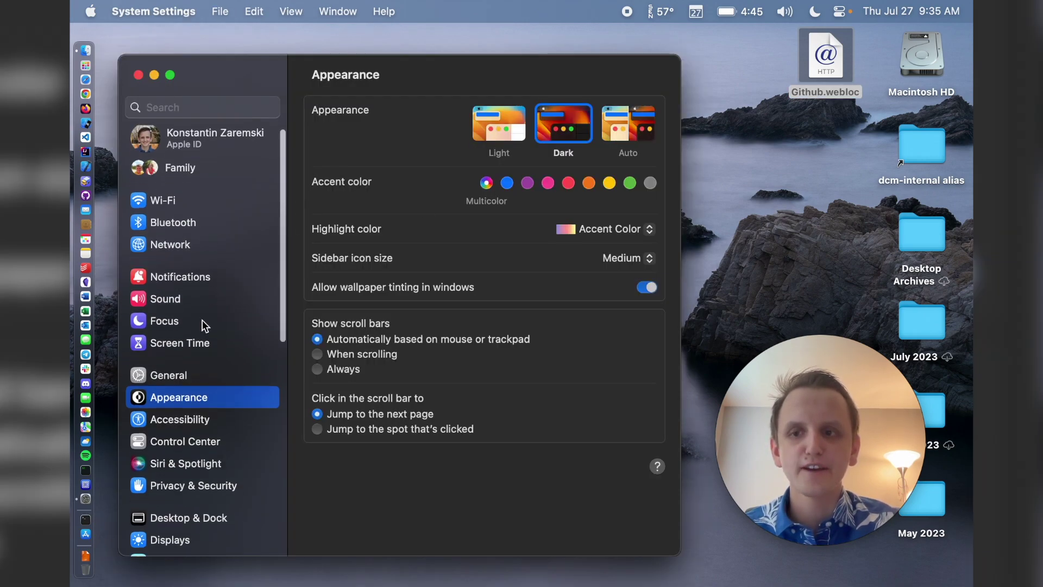
{"action": "scroll", "coordinate": [202, 320], "scroll_direction": "down", "scroll_amount": 4}
{"action": "left_click", "coordinate": [190, 387]}
{"action": "scroll", "coordinate": [351, 335], "scroll_direction": "down", "scroll_amount": 15}
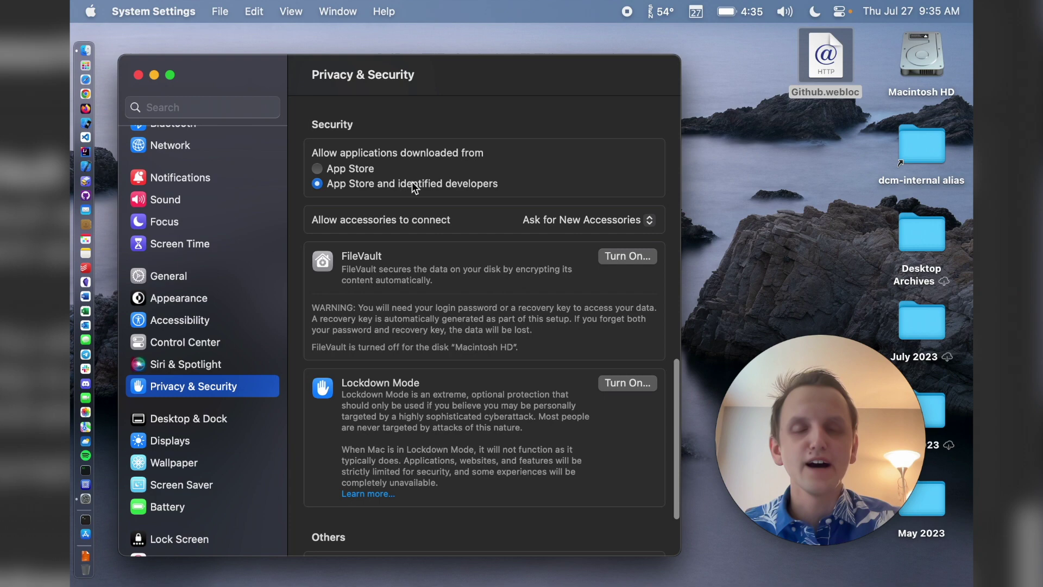
Step: Extract the downloaded exporter zip in the Downloads folder
{"action": "left_click", "coordinate": [86, 556]}
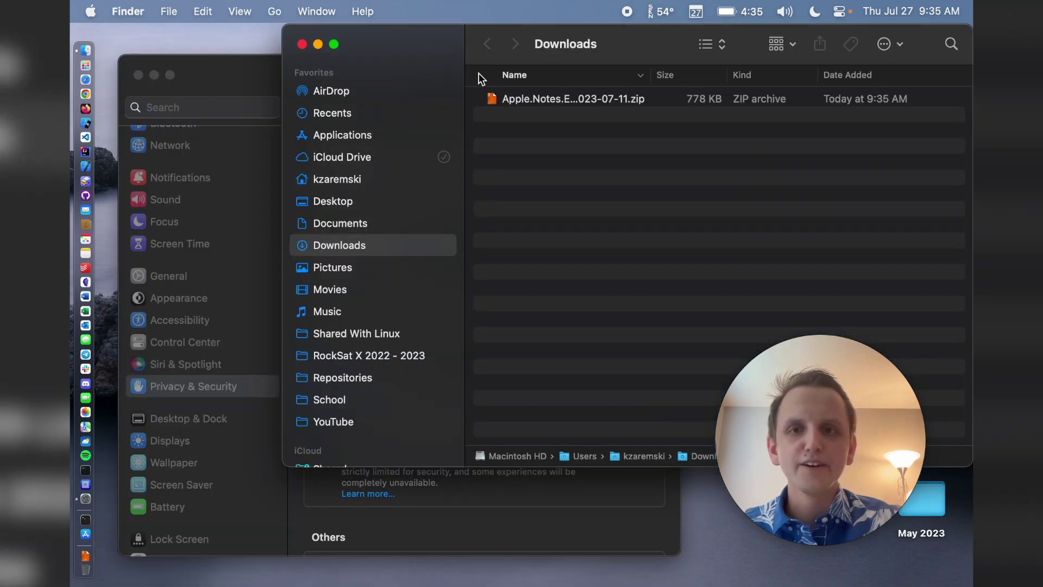
{"action": "left_click_drag", "start_coordinate": [440, 46], "coordinate": [396, 47]}
{"action": "double_click", "coordinate": [521, 100]}
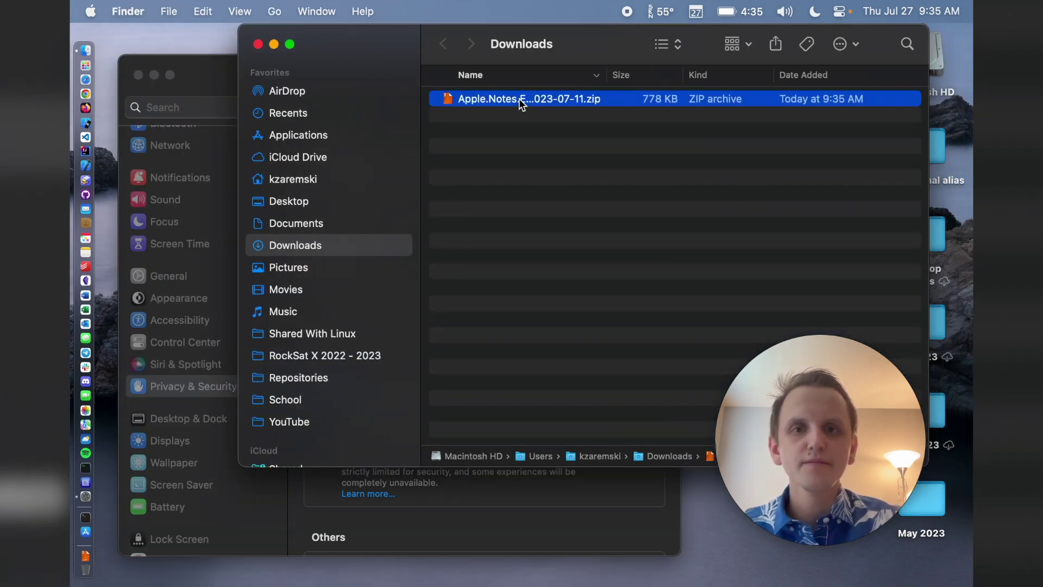
{"action": "left_click", "coordinate": [520, 115]}
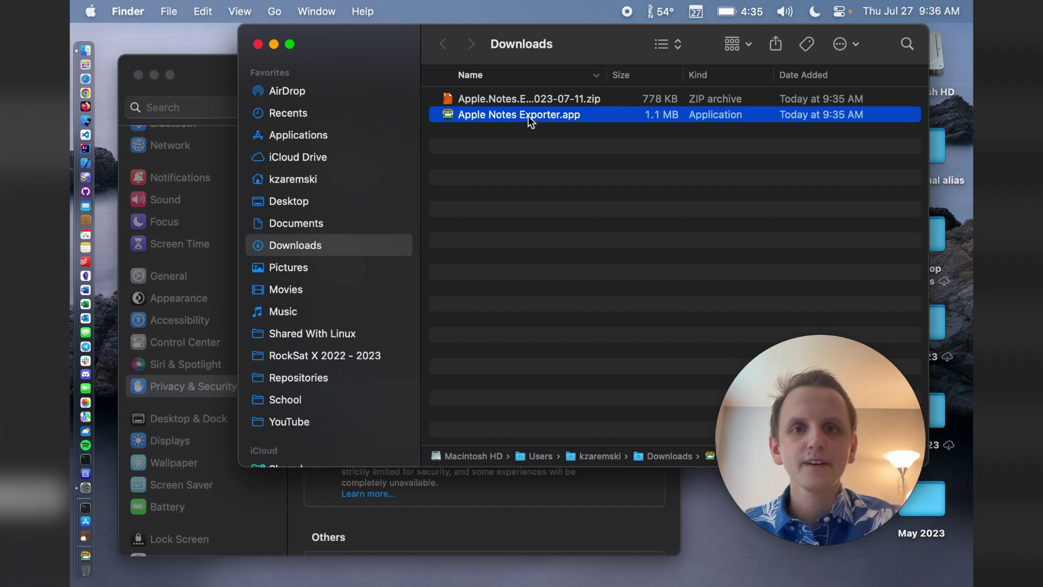
Step: Try launching Apple Notes Exporter.app and dismiss the unverified-developer warning with OK
{"action": "double_click", "coordinate": [530, 121]}
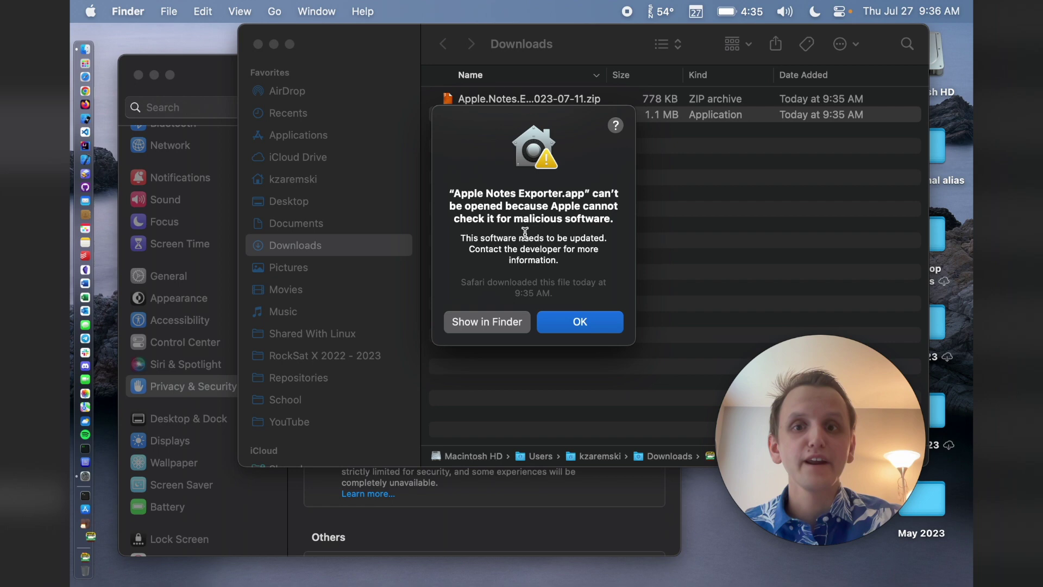
{"action": "left_click_drag", "start_coordinate": [450, 193], "coordinate": [583, 237]}
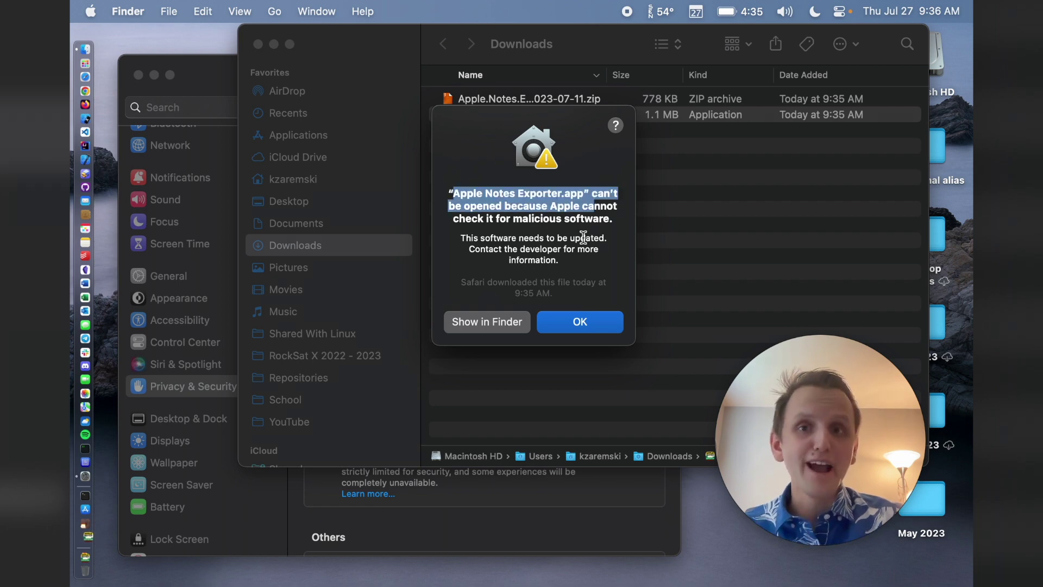
{"action": "left_click", "coordinate": [606, 237]}
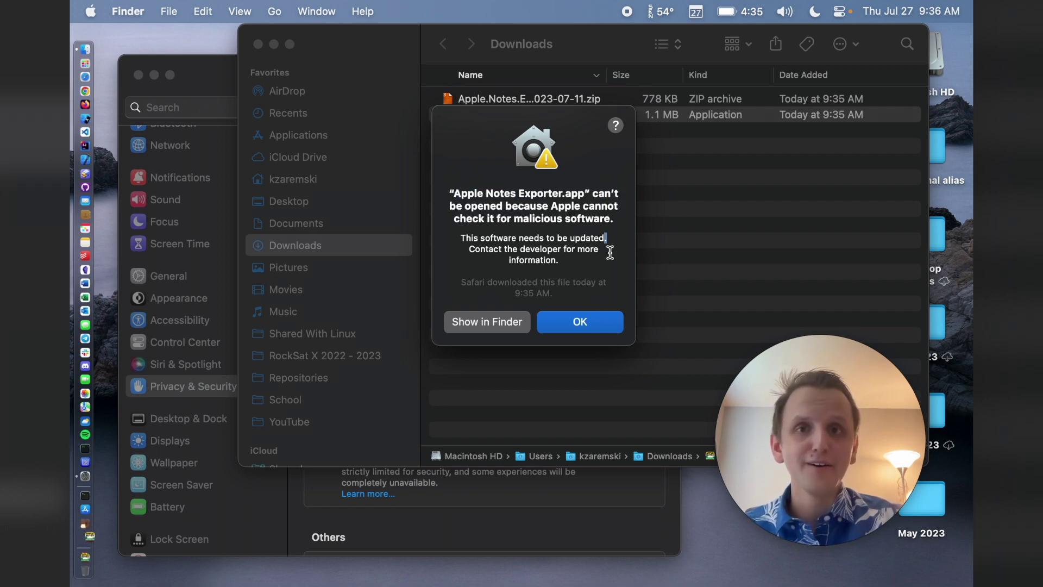
{"action": "left_click", "coordinate": [595, 327]}
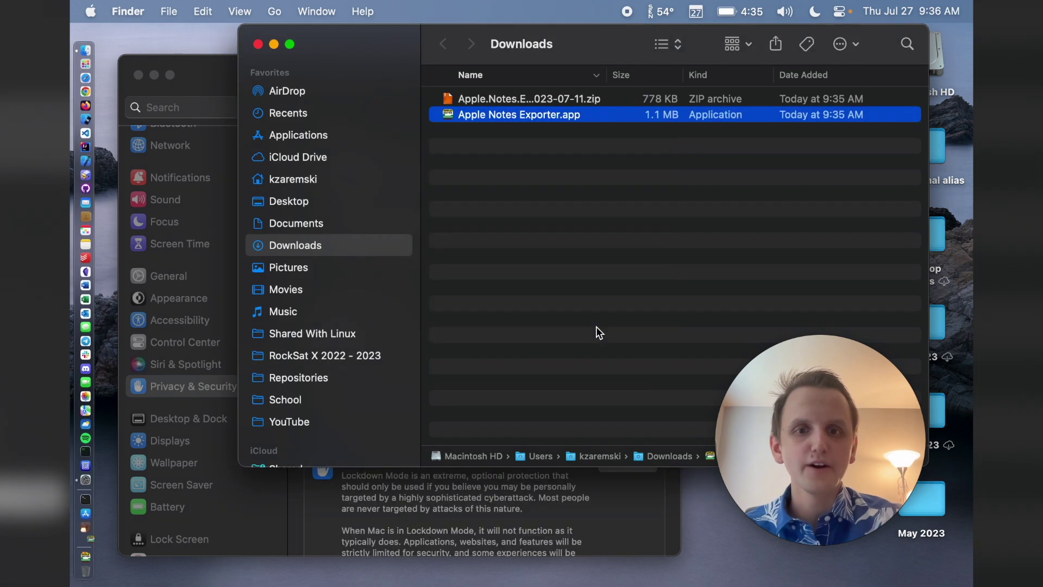
Step: Choose Open Anyway for Apple Notes Exporter in Privacy & Security's Security section
{"action": "left_click", "coordinate": [624, 494]}
{"action": "scroll", "coordinate": [587, 381], "scroll_direction": "down", "scroll_amount": 3}
{"action": "scroll", "coordinate": [576, 359], "scroll_direction": "up", "scroll_amount": 3}
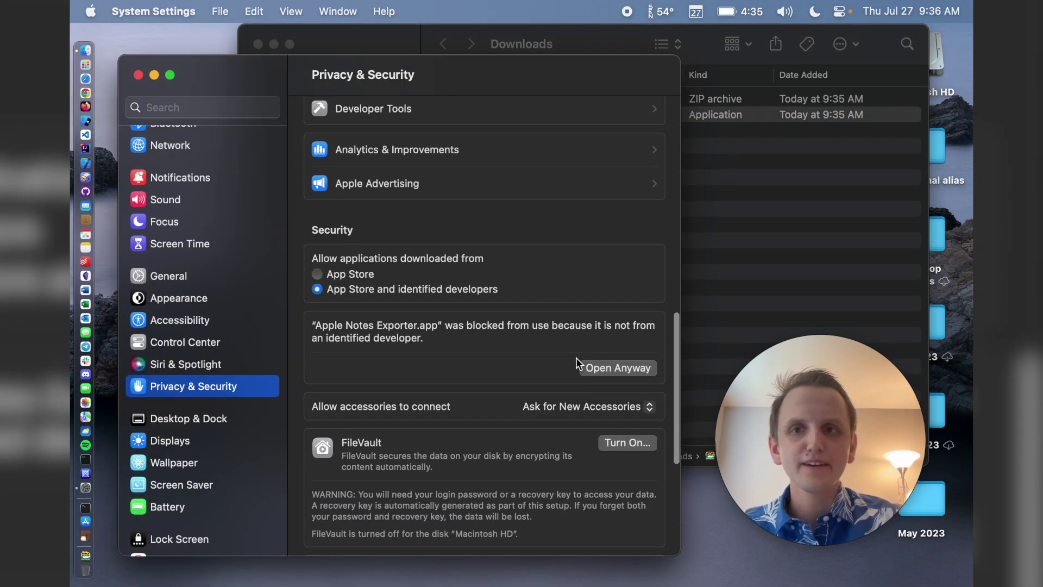
{"action": "scroll", "coordinate": [462, 187], "scroll_direction": "up", "scroll_amount": 10}
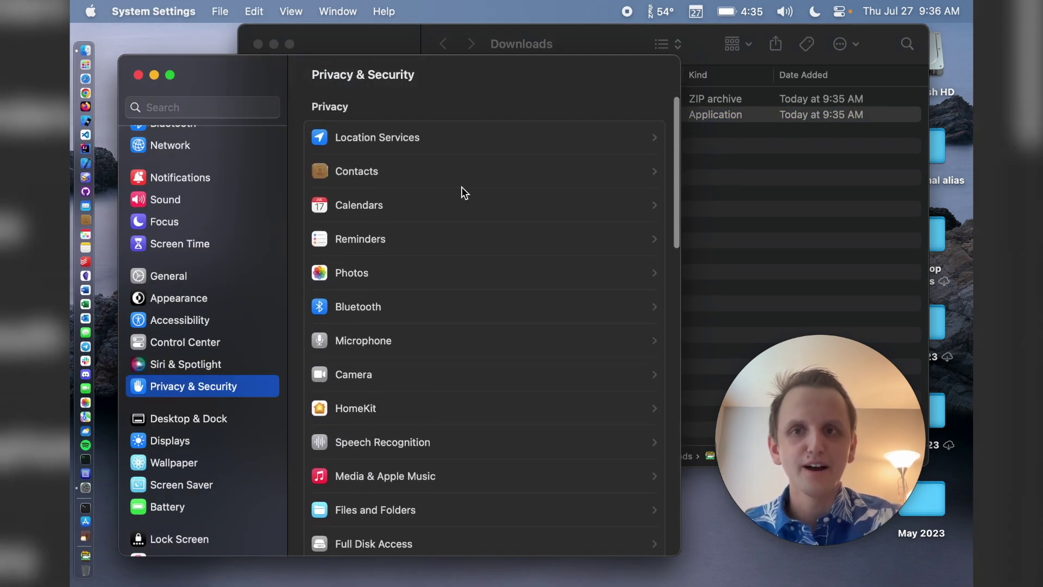
{"action": "scroll", "coordinate": [478, 212], "scroll_direction": "down", "scroll_amount": 10}
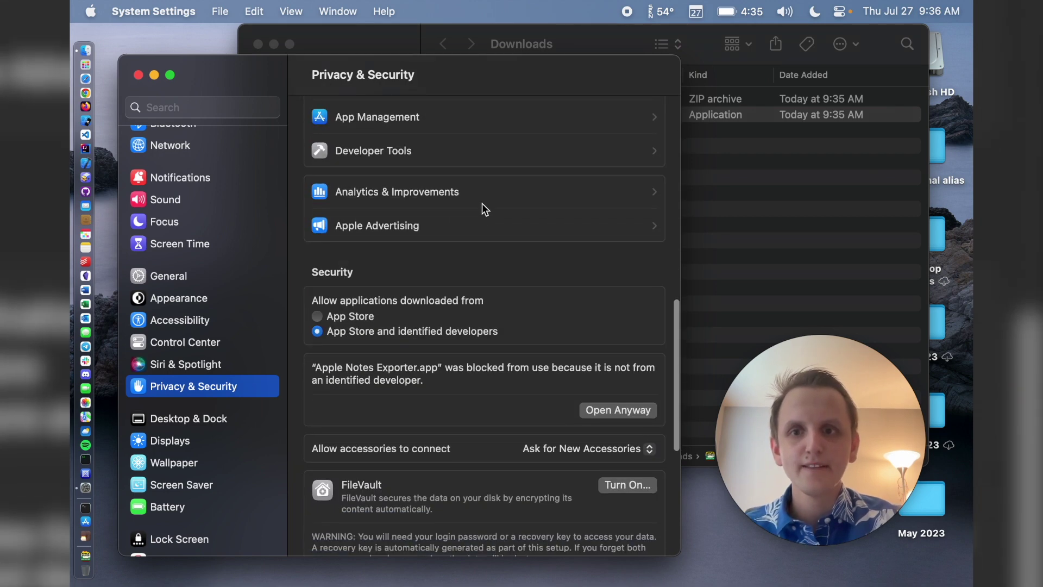
{"action": "scroll", "coordinate": [544, 252], "scroll_direction": "down", "scroll_amount": 2}
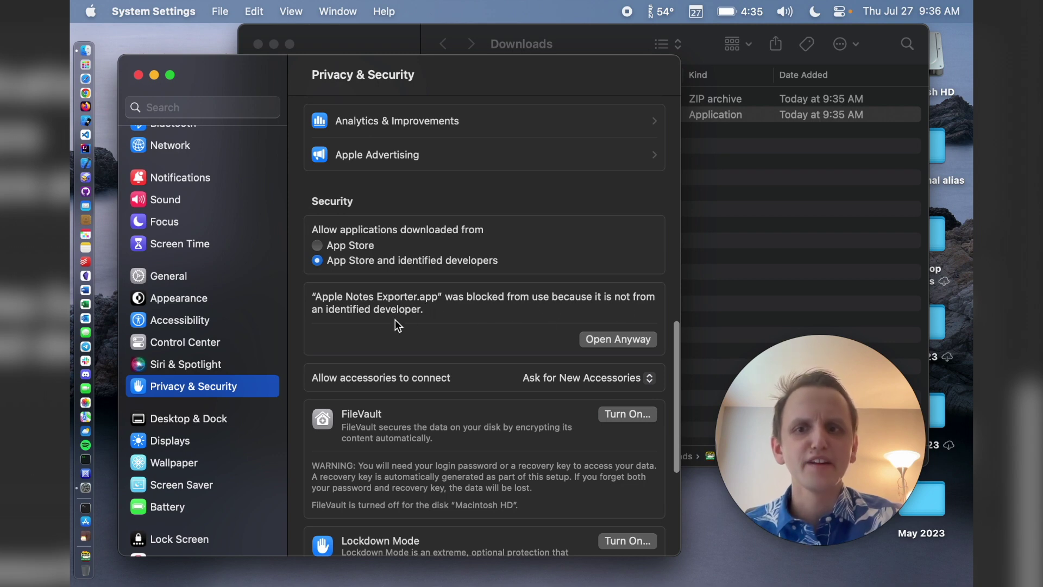
{"action": "left_click", "coordinate": [594, 342]}
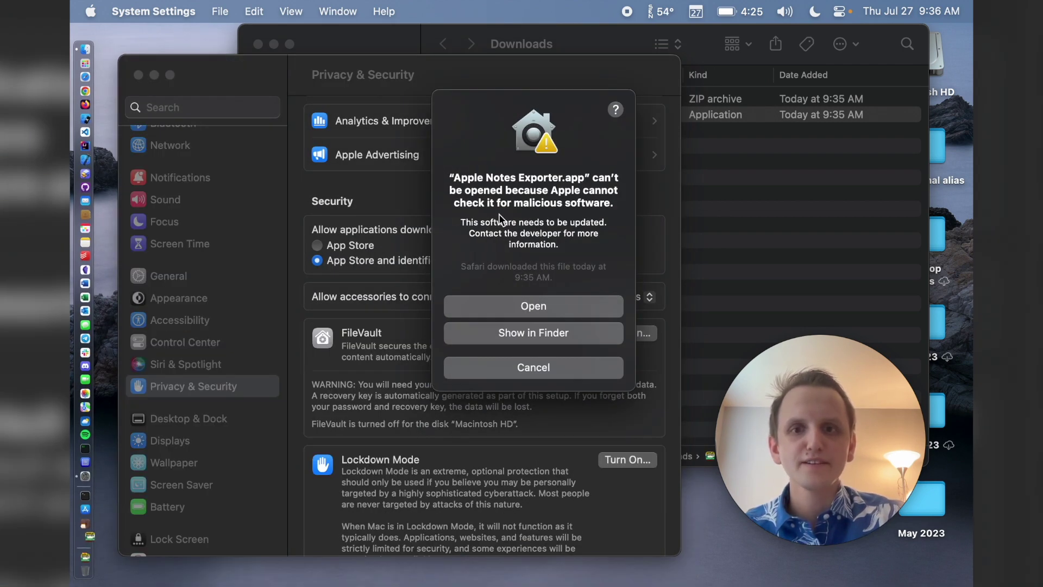
Step: Confirm opening Apple Notes Exporter and quit System Settings
{"action": "left_click", "coordinate": [528, 306]}
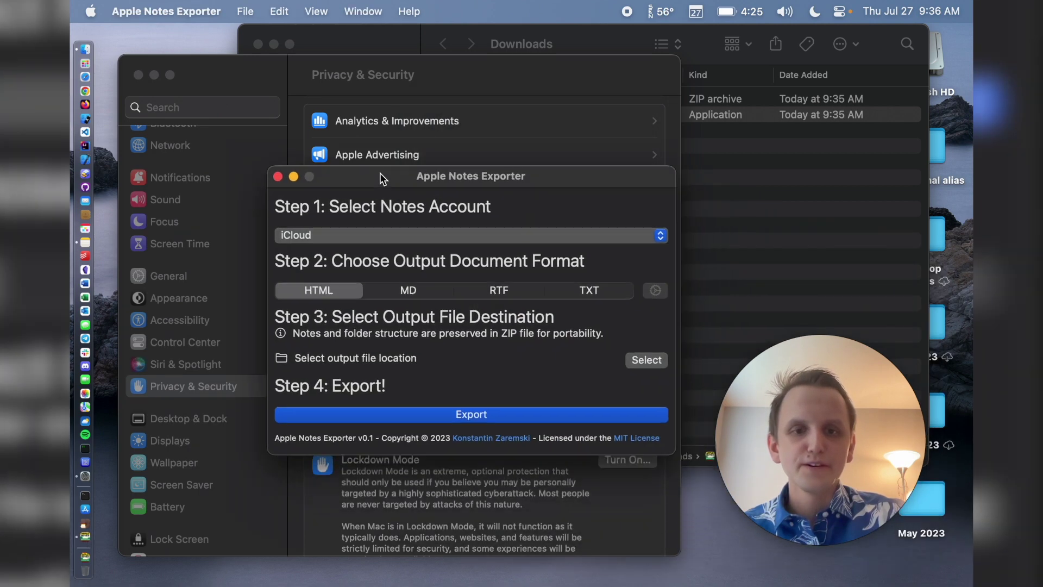
{"action": "left_click", "coordinate": [197, 69]}
{"action": "left_click", "coordinate": [149, 11]}
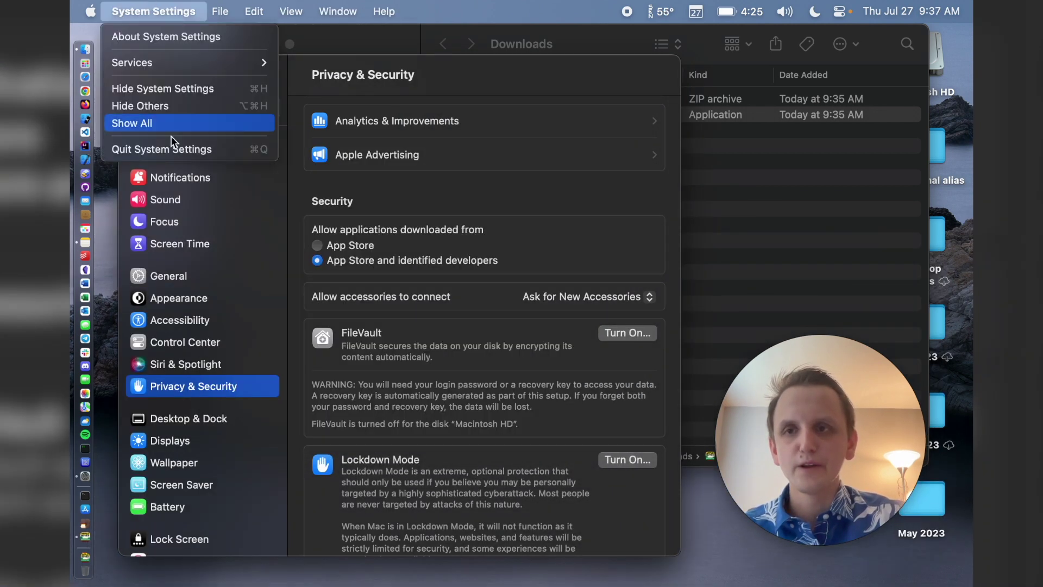
{"action": "left_click", "coordinate": [172, 146]}
{"action": "left_click_drag", "start_coordinate": [409, 152], "coordinate": [377, 152]}
Step: Preview the MD, RTF and TXT formats, return to HTML, and pick the On My Mac account
{"action": "left_click", "coordinate": [326, 209]}
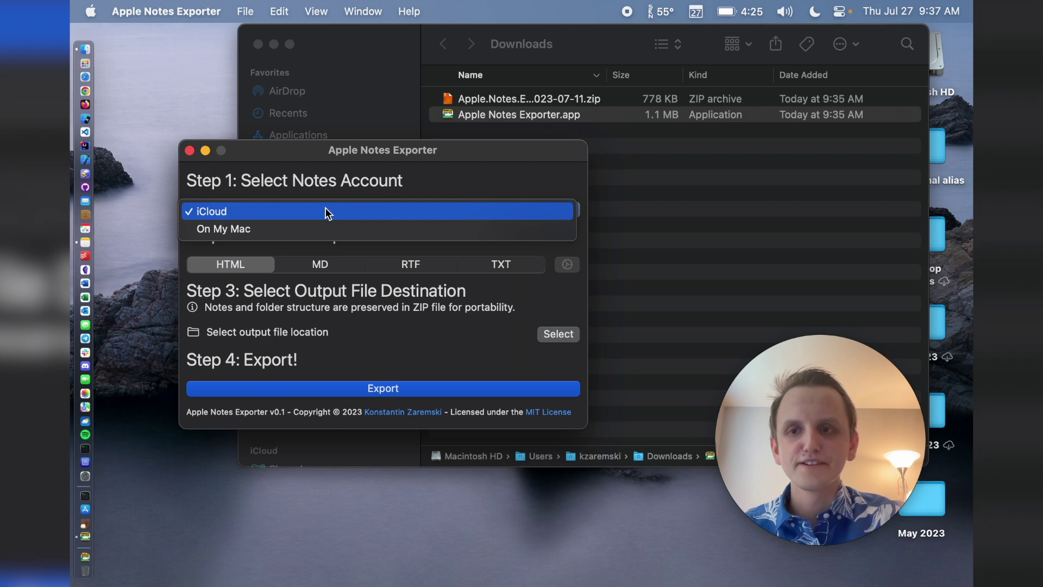
{"action": "left_click", "coordinate": [326, 212]}
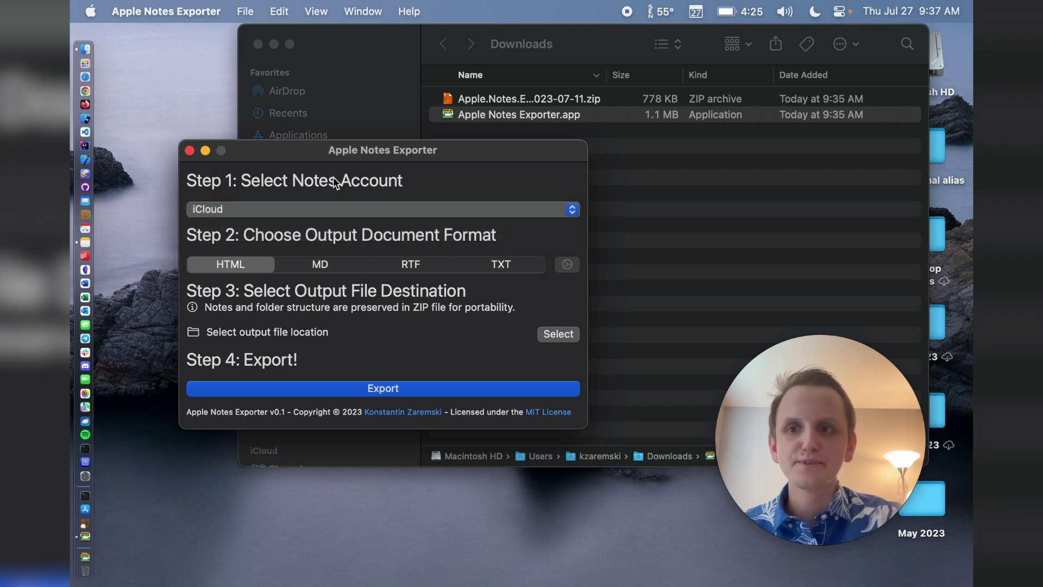
{"action": "left_click", "coordinate": [318, 207]}
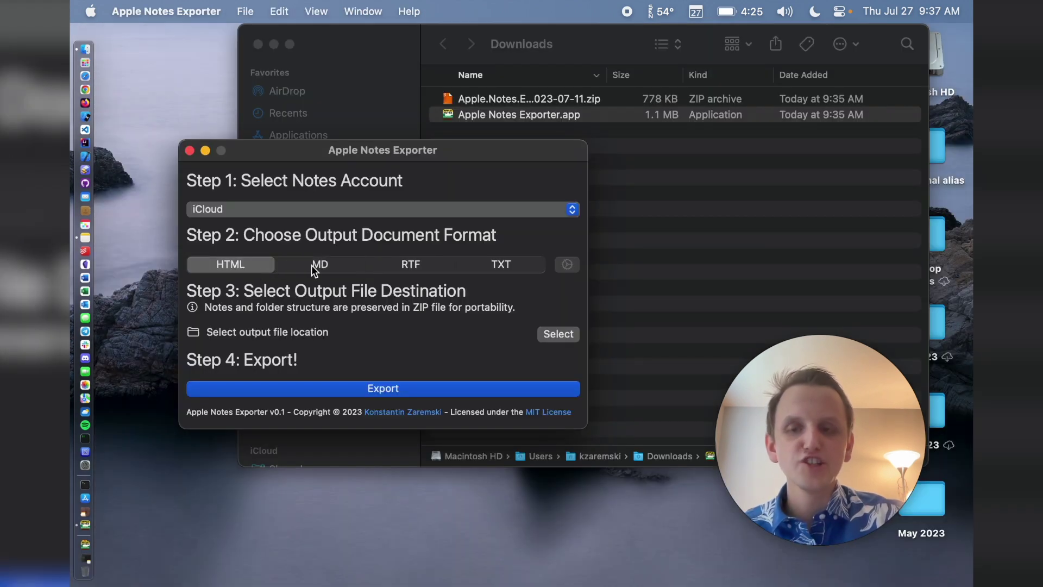
{"action": "left_click", "coordinate": [317, 265]}
{"action": "left_click", "coordinate": [444, 261]}
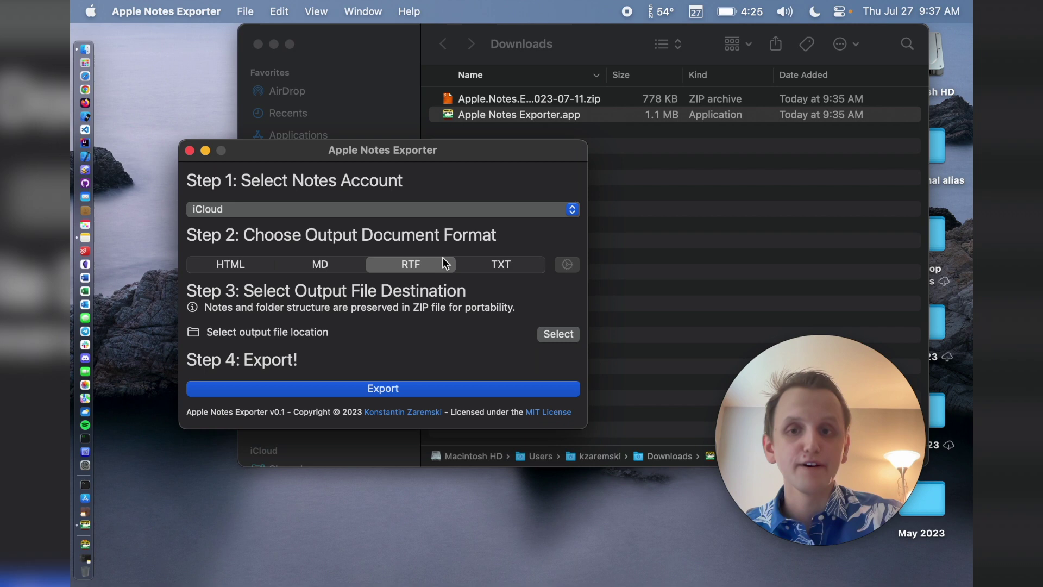
{"action": "left_click", "coordinate": [488, 263]}
{"action": "left_click", "coordinate": [227, 266]}
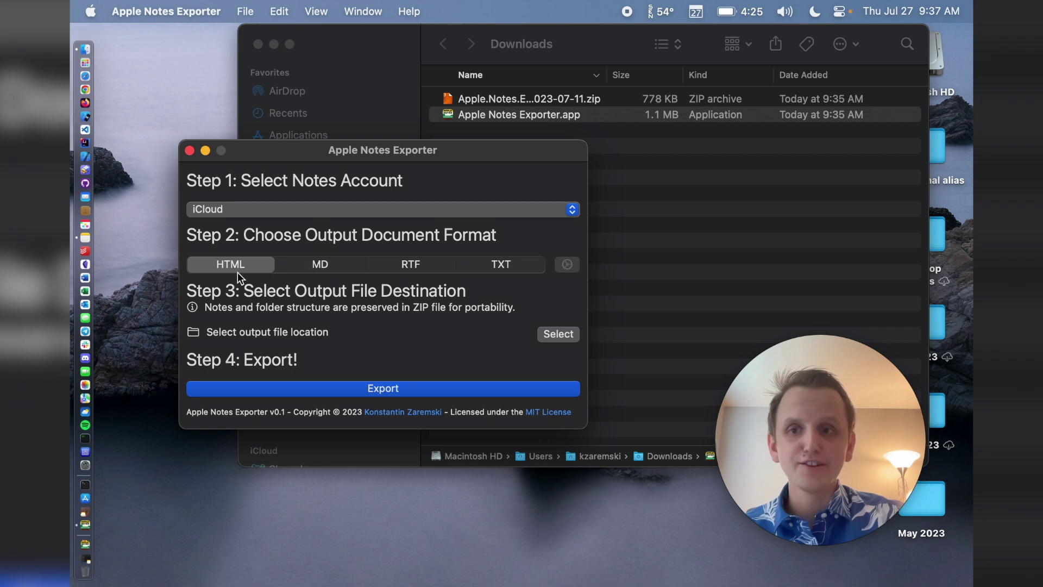
{"action": "left_click", "coordinate": [281, 212]}
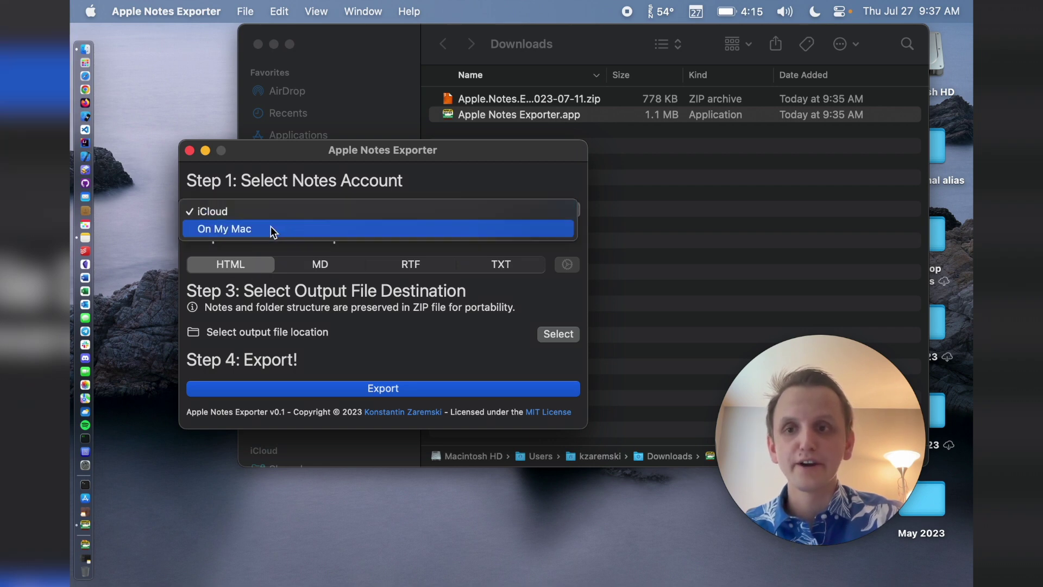
{"action": "left_click", "coordinate": [271, 228]}
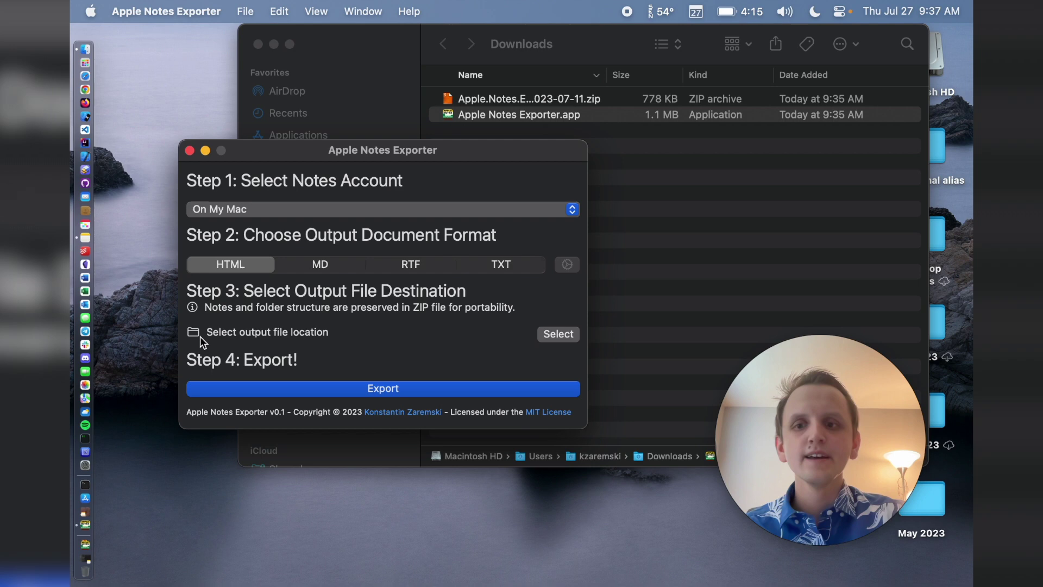
Step: Set the export destination to applenotes.zip in the Downloads folder
{"action": "left_click", "coordinate": [564, 337]}
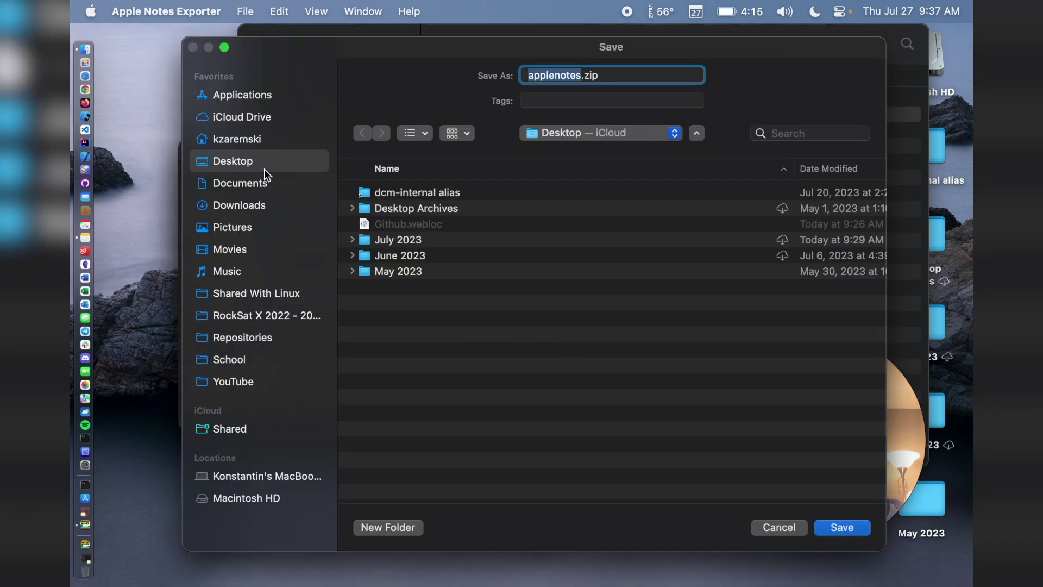
{"action": "left_click", "coordinate": [260, 208]}
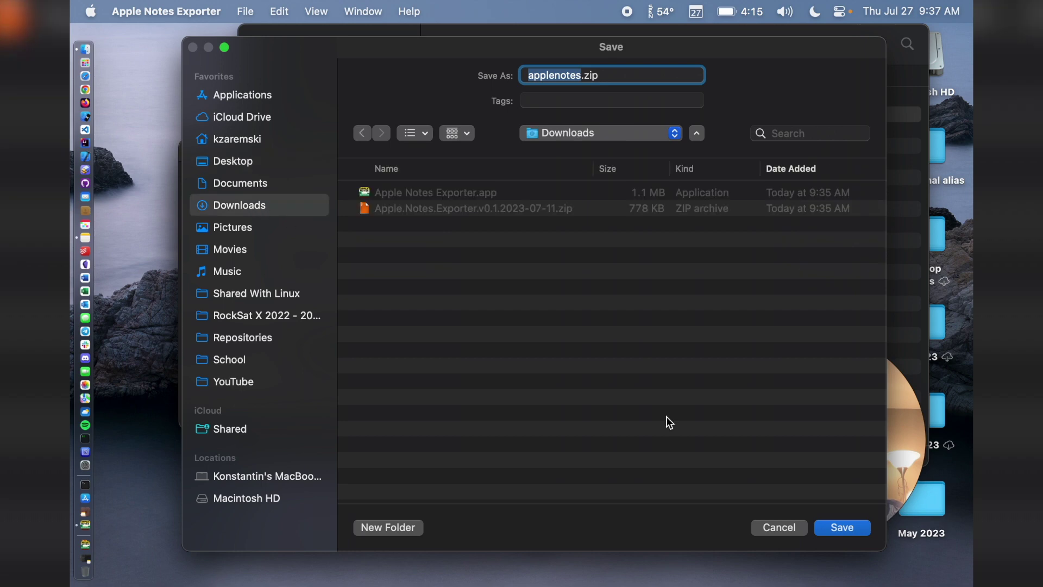
{"action": "left_click", "coordinate": [843, 527]}
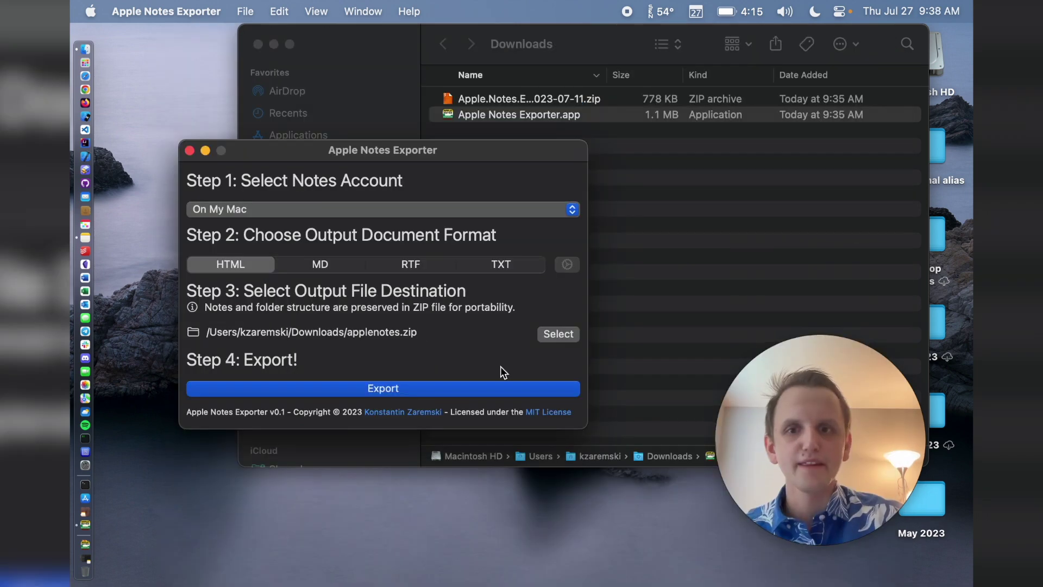
{"action": "left_click", "coordinate": [560, 334]}
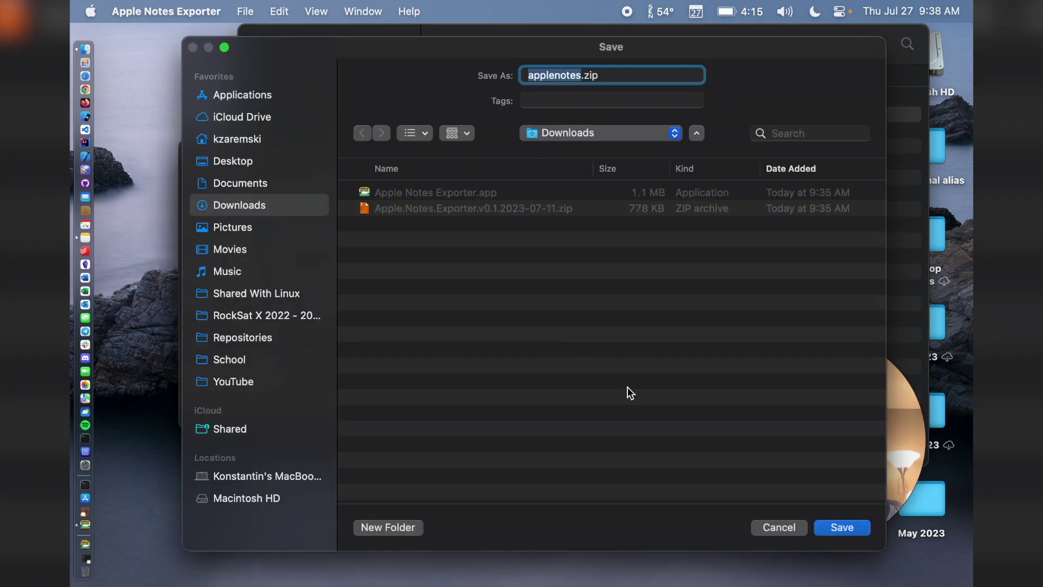
{"action": "left_click", "coordinate": [844, 529]}
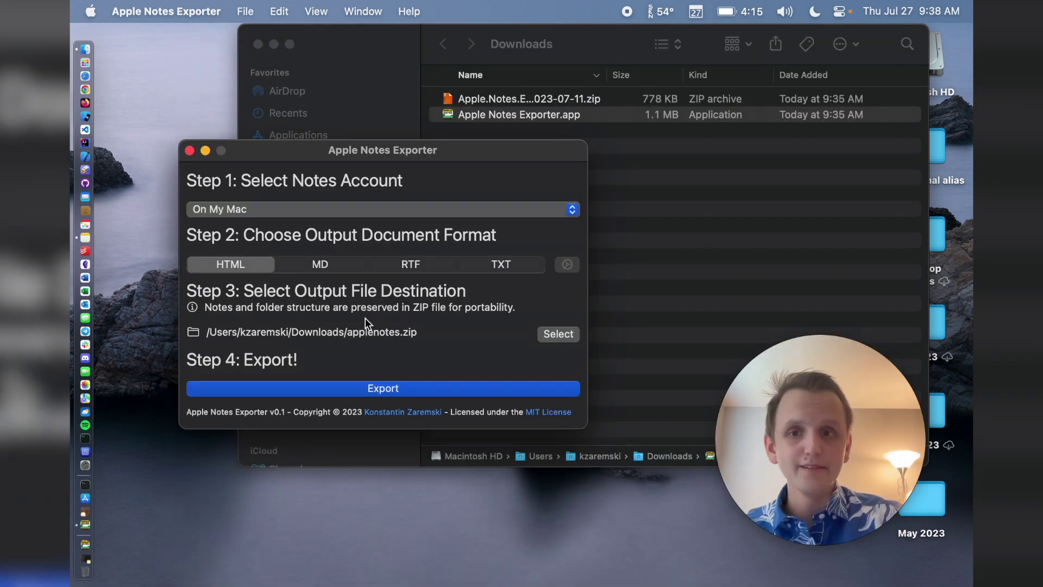
Step: Run the export and check the Downloads folder for applenotes.zip
{"action": "left_click", "coordinate": [365, 386]}
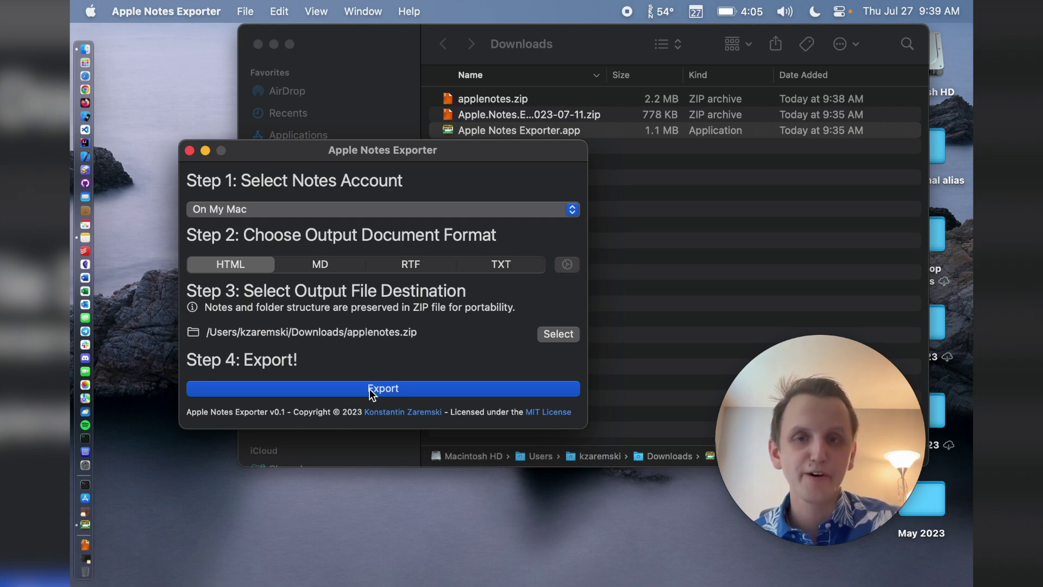
{"action": "left_click_drag", "start_coordinate": [470, 151], "coordinate": [435, 243]}
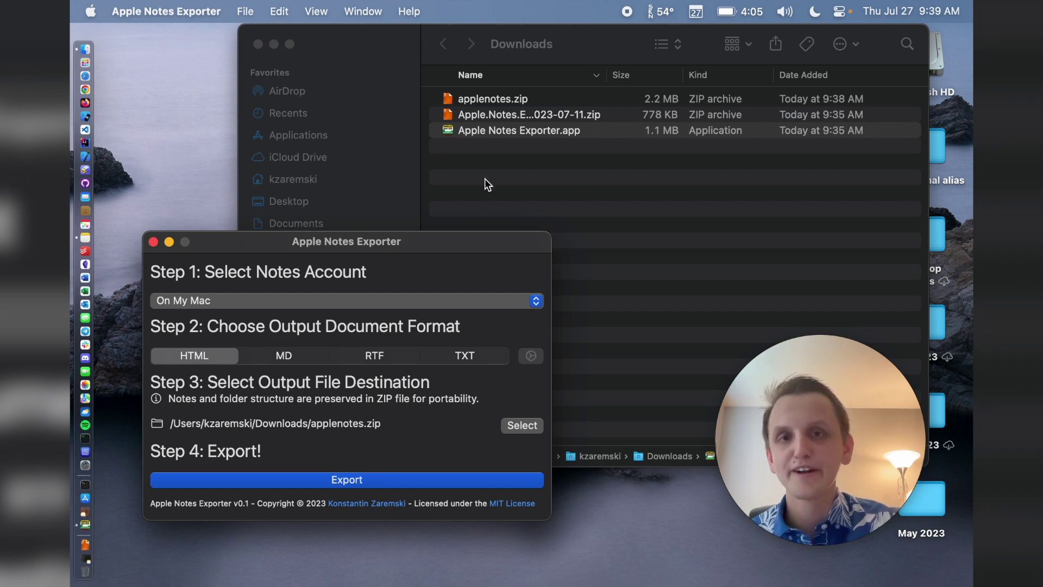
{"action": "left_click", "coordinate": [520, 174]}
Step: Extract applenotes.zip with Keka, keeping the Unicode (UTF-8) encoding
{"action": "left_click_drag", "start_coordinate": [337, 246], "coordinate": [323, 255]}
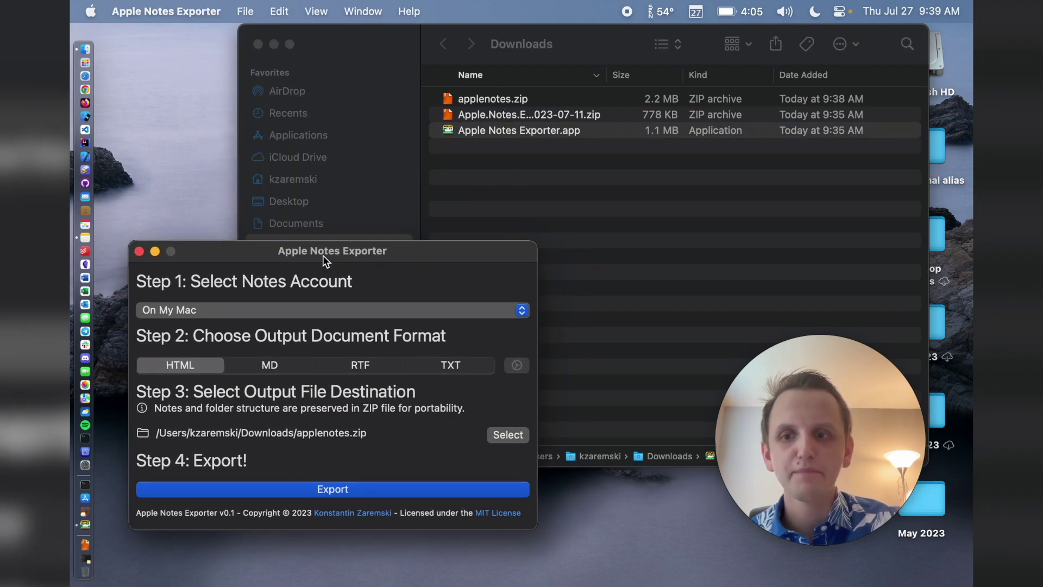
{"action": "left_click", "coordinate": [514, 109]}
{"action": "left_click", "coordinate": [513, 111]}
{"action": "left_click", "coordinate": [520, 100]}
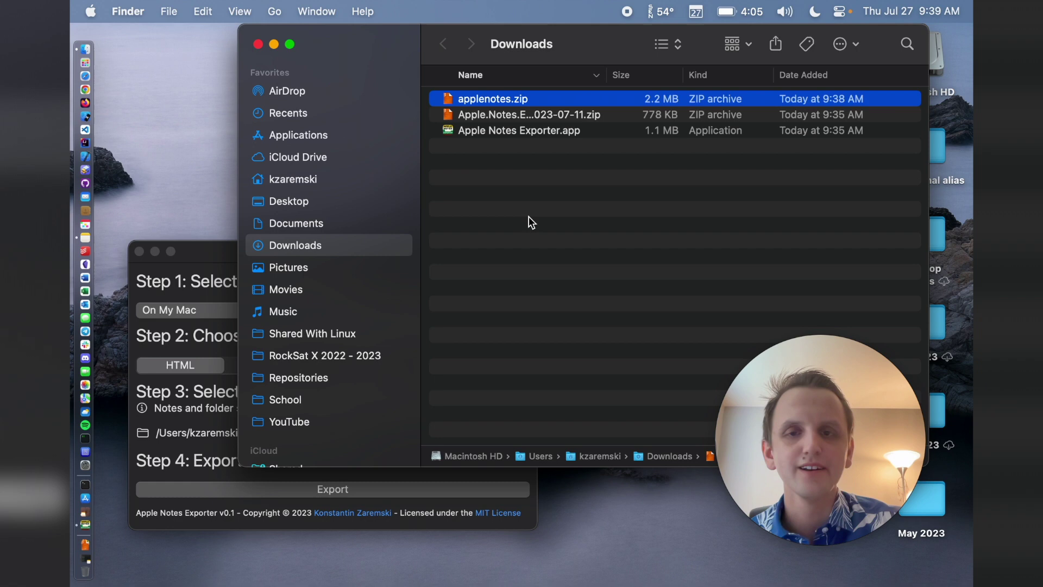
{"action": "double_click", "coordinate": [513, 97]}
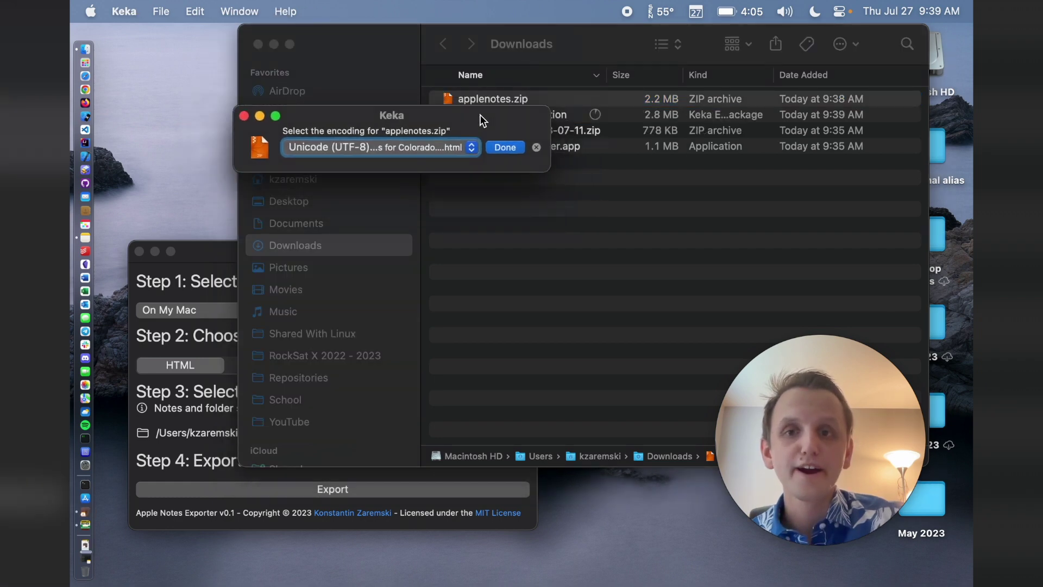
{"action": "left_click_drag", "start_coordinate": [445, 104], "coordinate": [420, 117]}
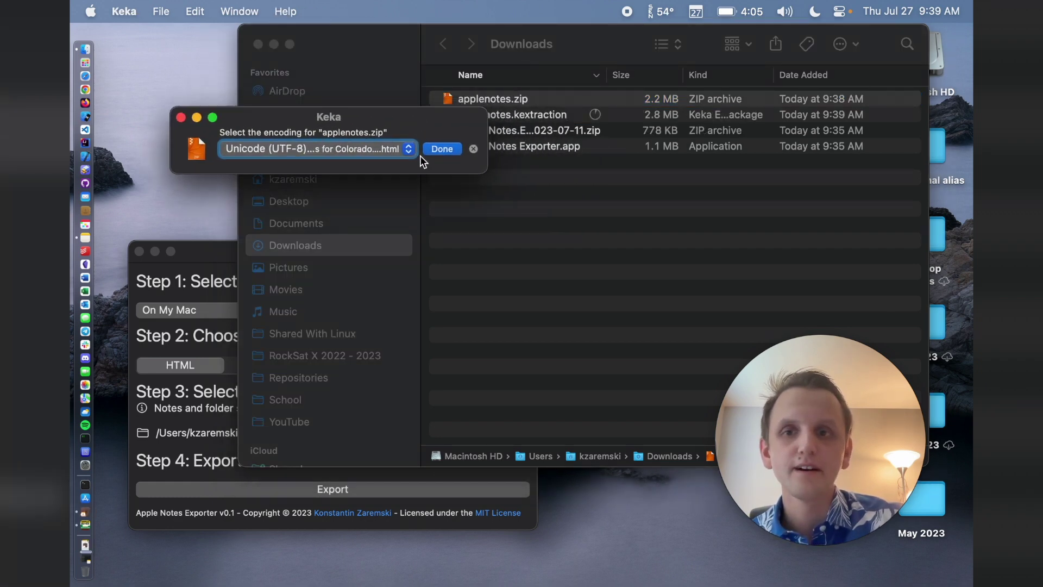
{"action": "left_click", "coordinate": [289, 149]}
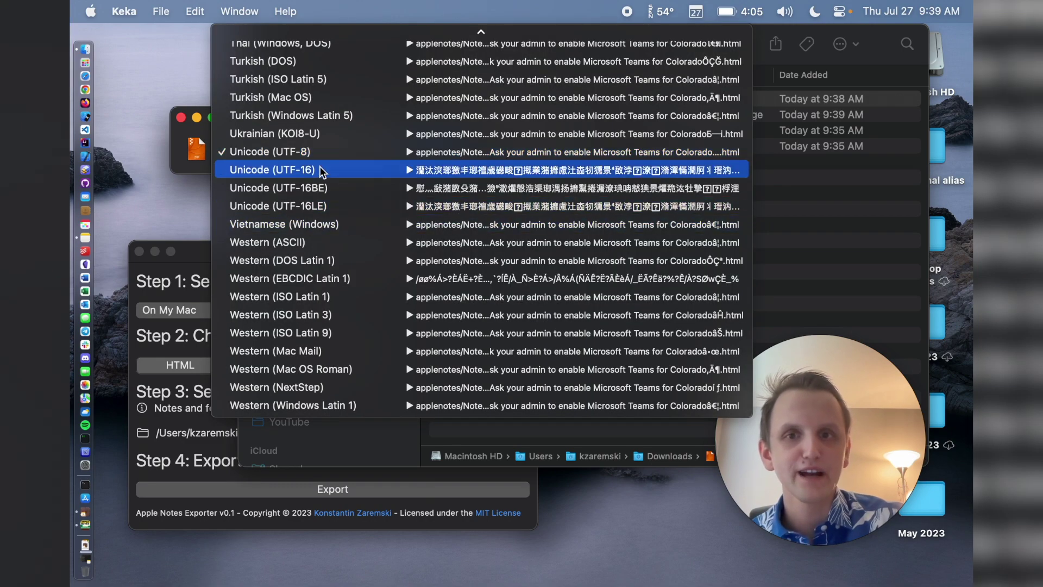
{"action": "left_click", "coordinate": [323, 152]}
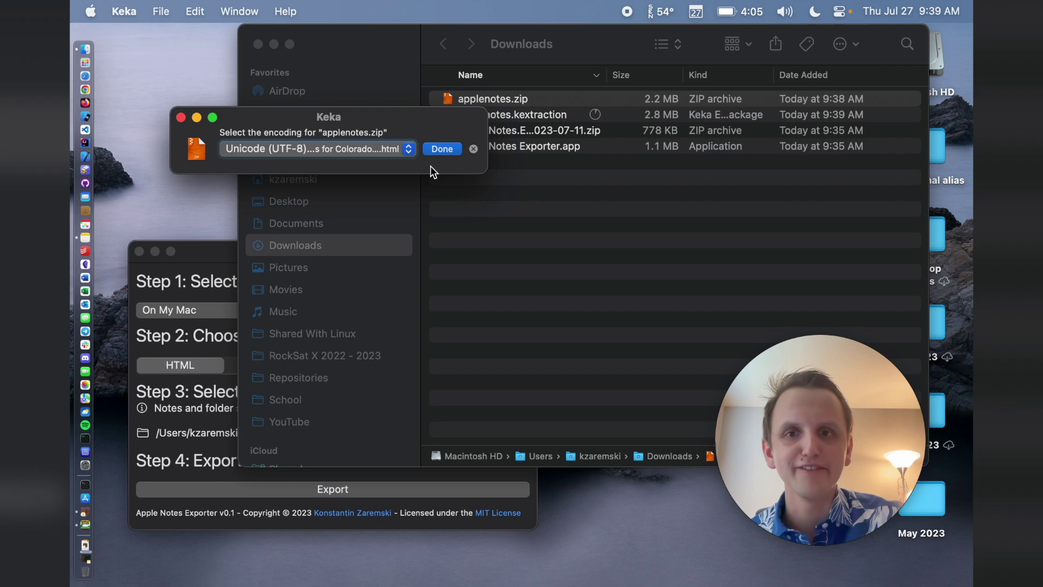
{"action": "left_click", "coordinate": [443, 148]}
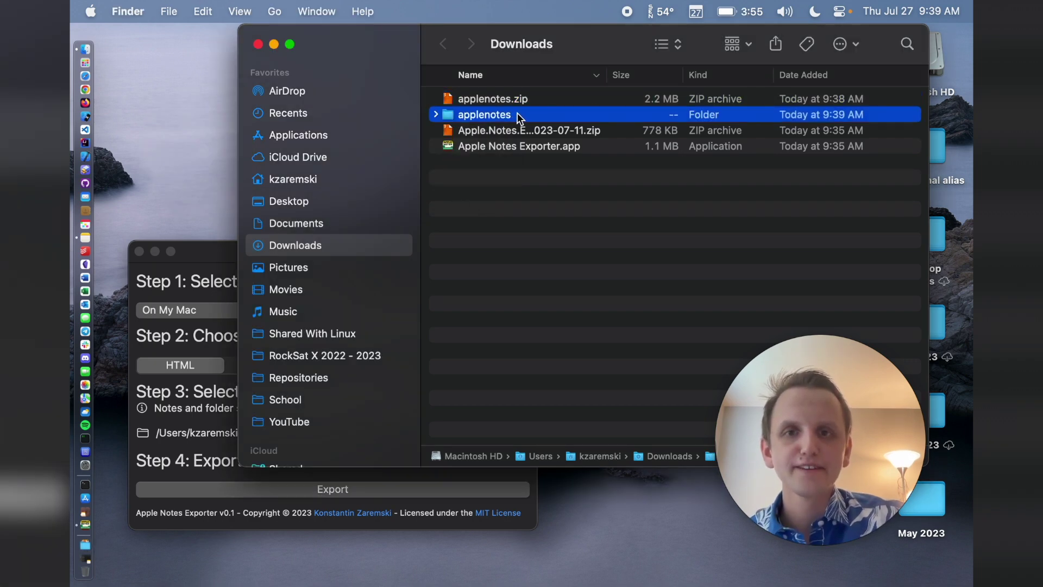
Step: Open the extracted applenotes folder and arrange the Notes window beside Finder
{"action": "double_click", "coordinate": [517, 114]}
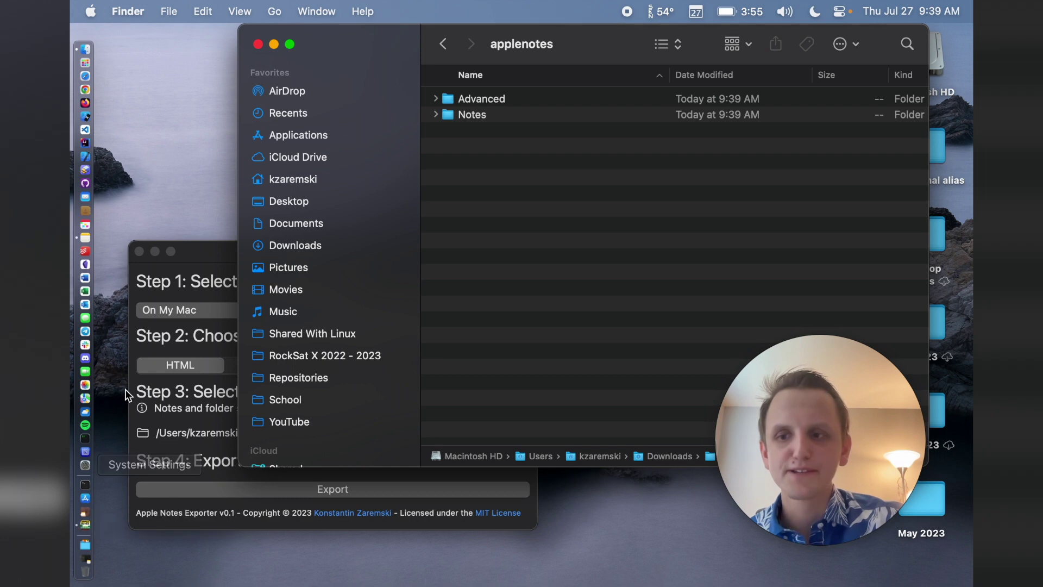
{"action": "left_click_drag", "start_coordinate": [365, 48], "coordinate": [229, 36]}
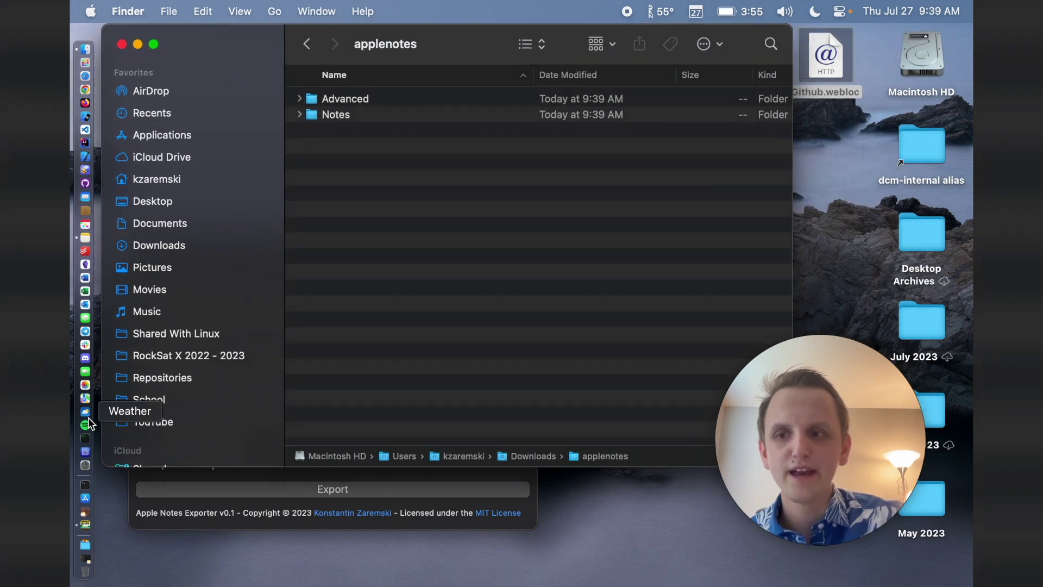
{"action": "left_click", "coordinate": [86, 240]}
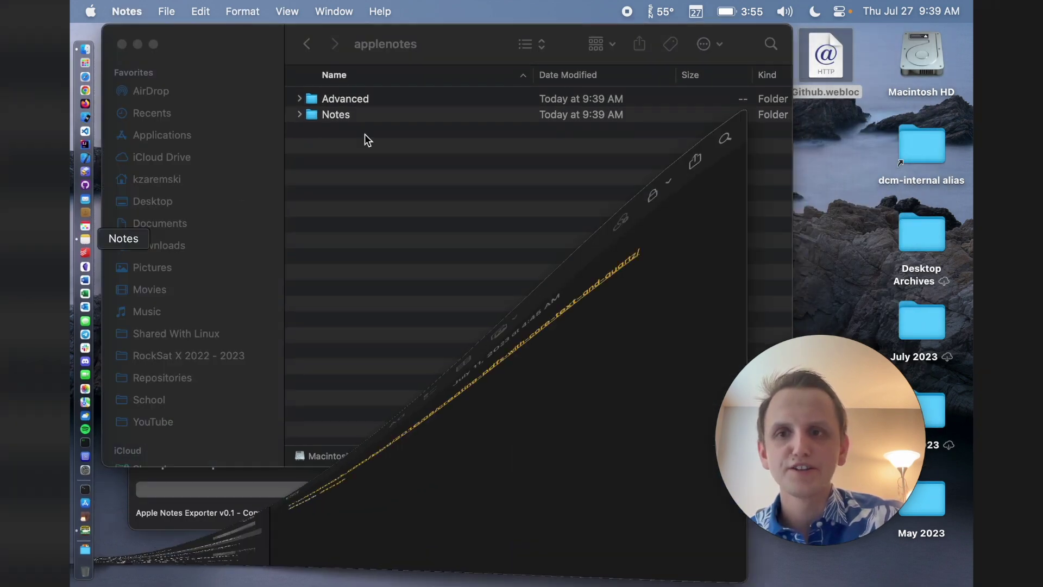
{"action": "left_click_drag", "start_coordinate": [100, 26], "coordinate": [400, 15]}
Step: Compare the Notes and Advanced folders, then Quick Look the exported meandmark note
{"action": "left_click", "coordinate": [465, 171]}
{"action": "left_click", "coordinate": [462, 192]}
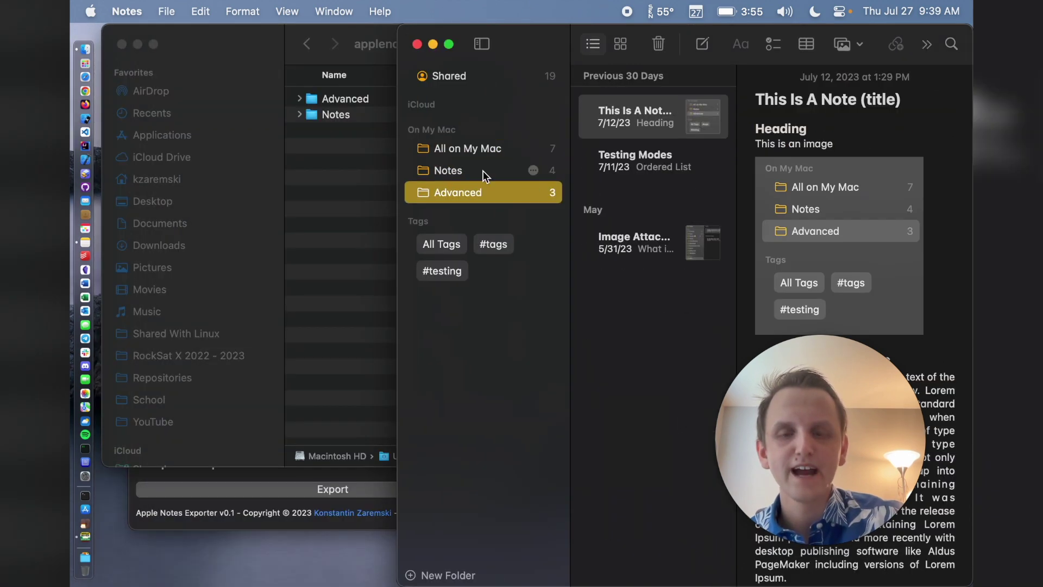
{"action": "left_click", "coordinate": [484, 171]}
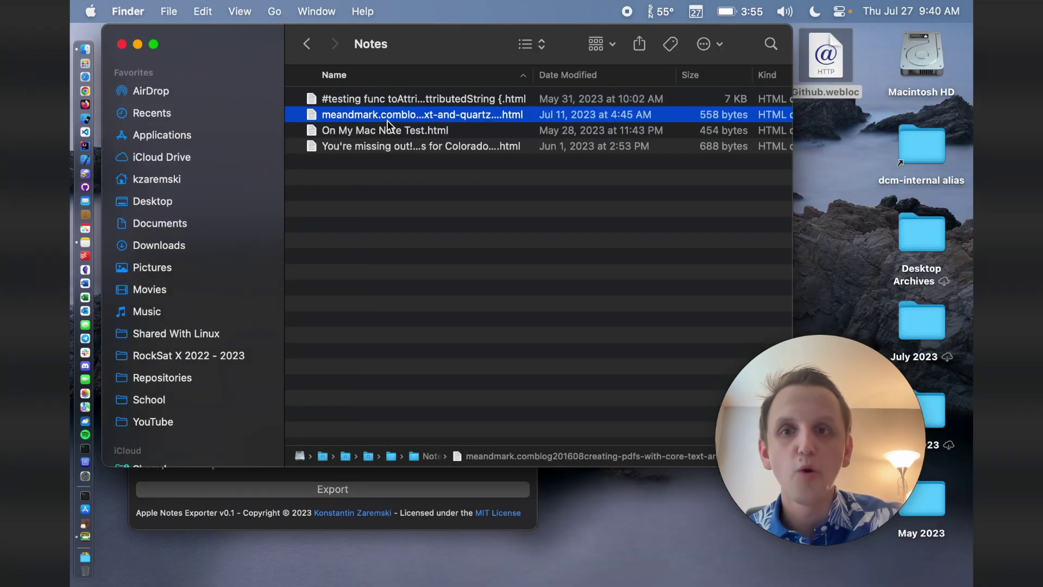
{"action": "key", "text": "space"}
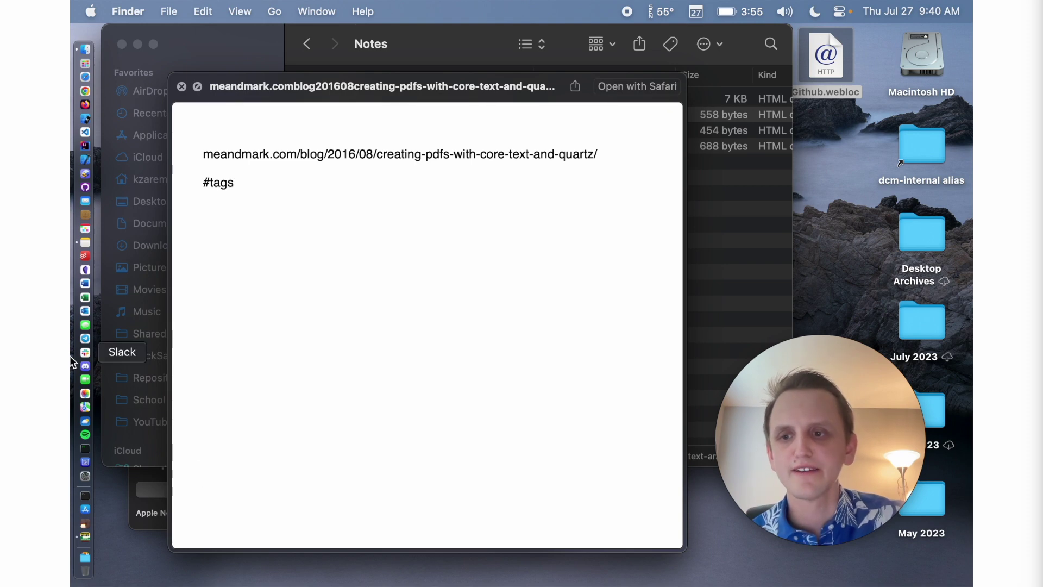
Step: Compare the meandmark.com note in Notes against its exported HTML preview
{"action": "left_click", "coordinate": [85, 244]}
{"action": "left_click_drag", "start_coordinate": [560, 43], "coordinate": [253, 25]}
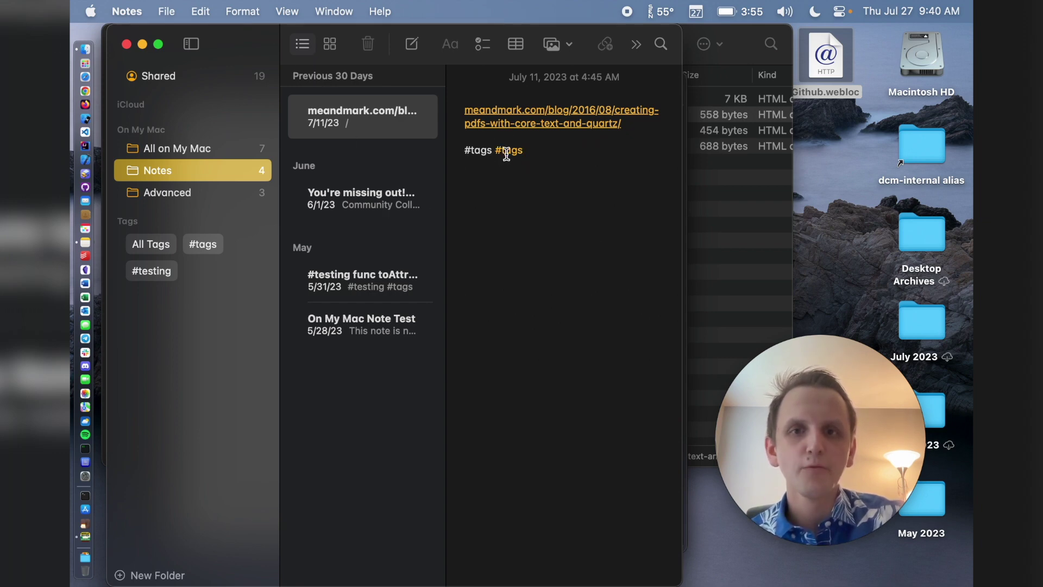
{"action": "key", "text": "super+Tab"}
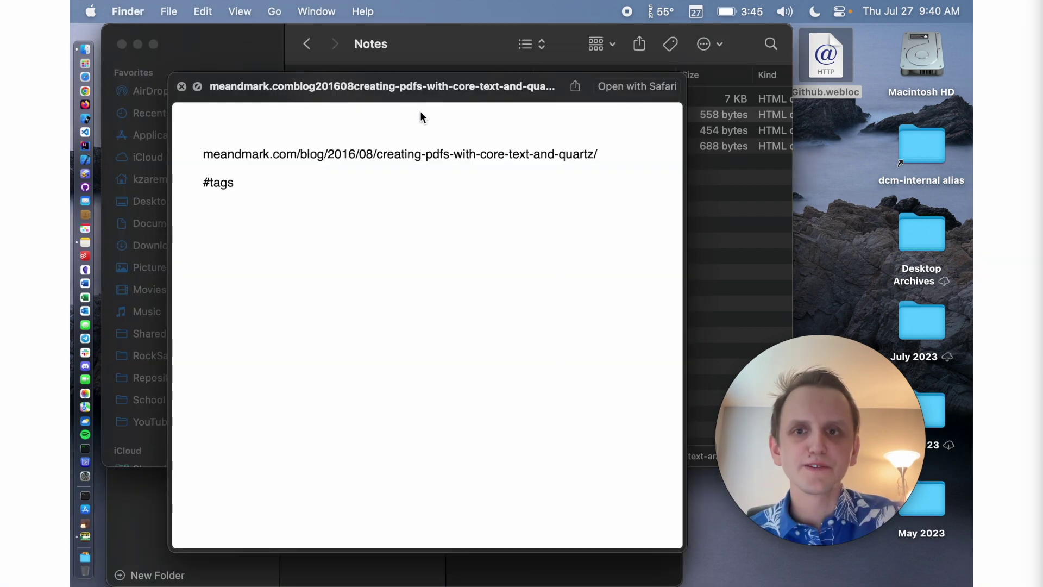
{"action": "key", "text": "super+Tab"}
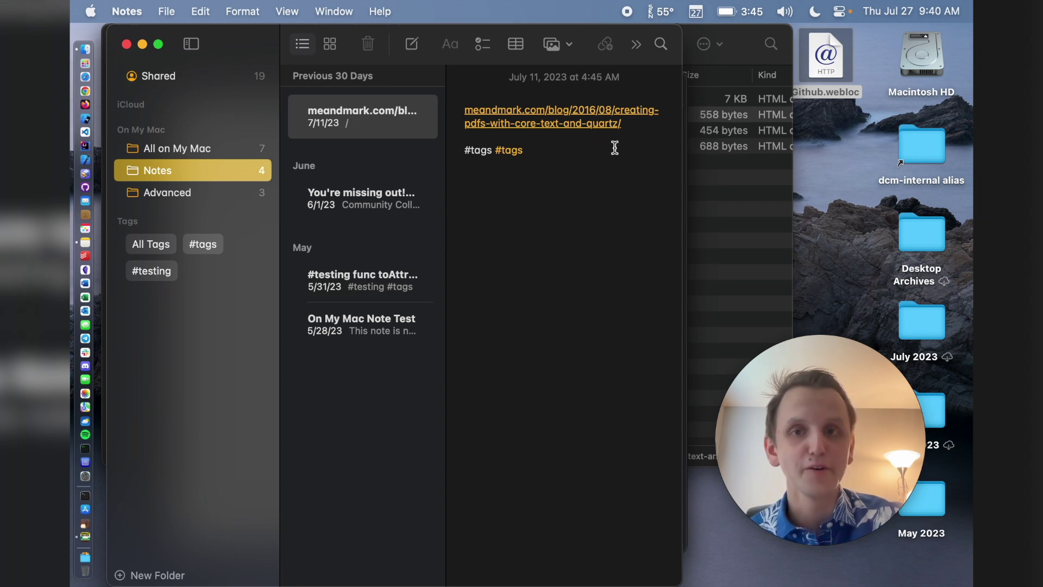
Step: Convert the second #tags in the meandmark.com note to plain text, then hide Notes
{"action": "left_click", "coordinate": [510, 151]}
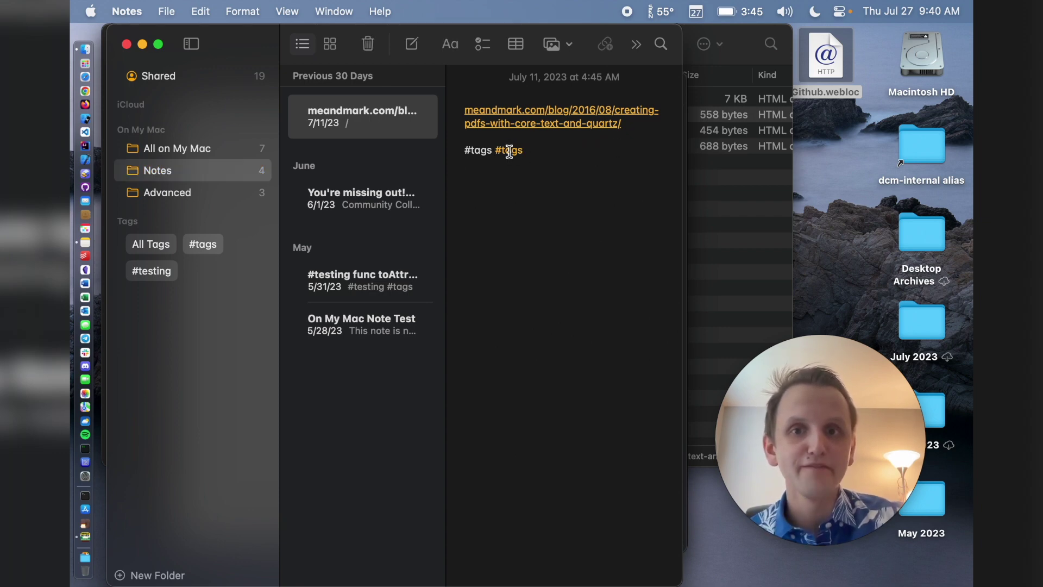
{"action": "right_click", "coordinate": [509, 152]}
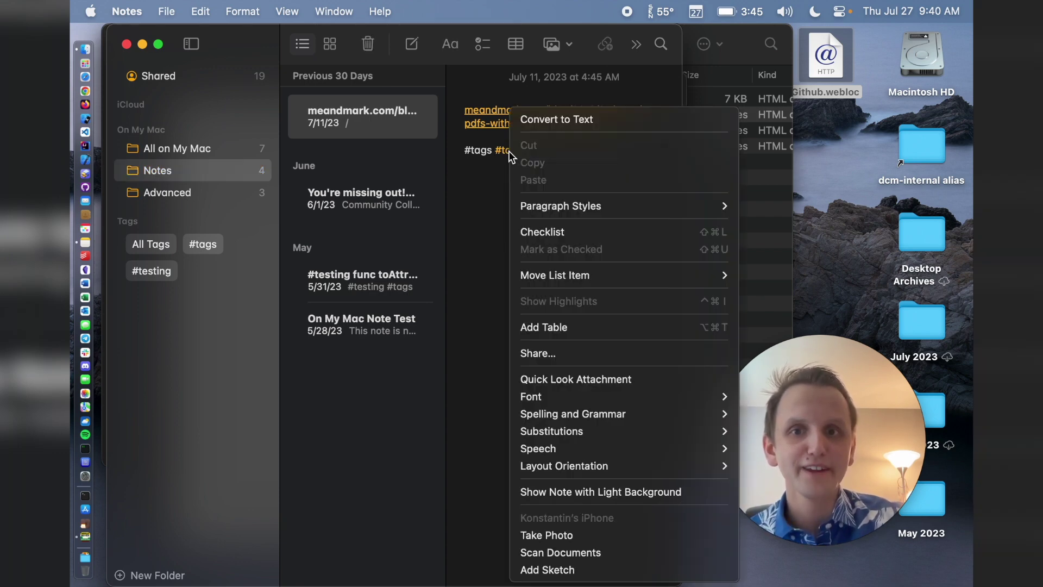
{"action": "left_click", "coordinate": [550, 119]}
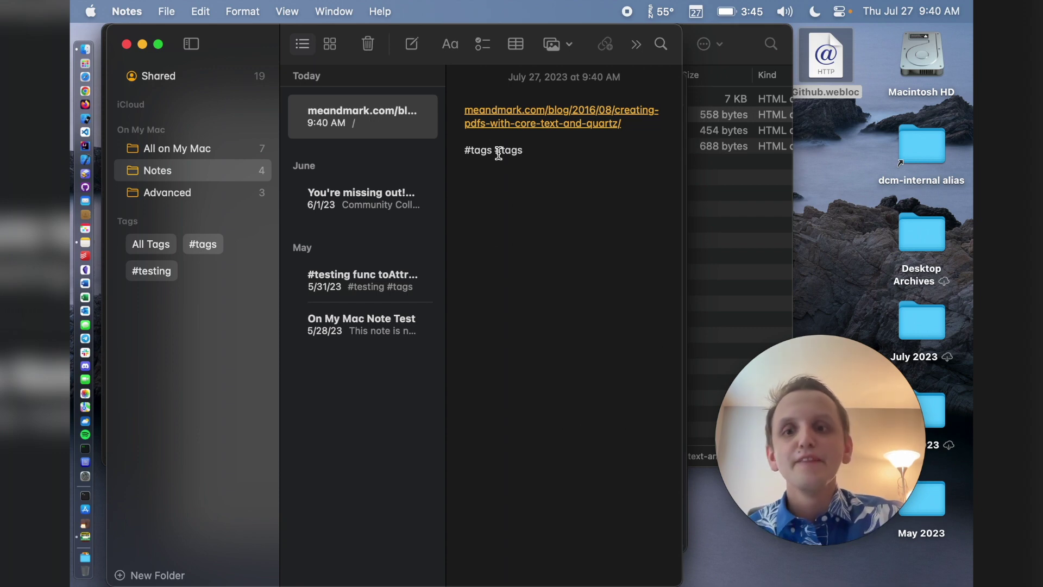
{"action": "left_click", "coordinate": [396, 282]}
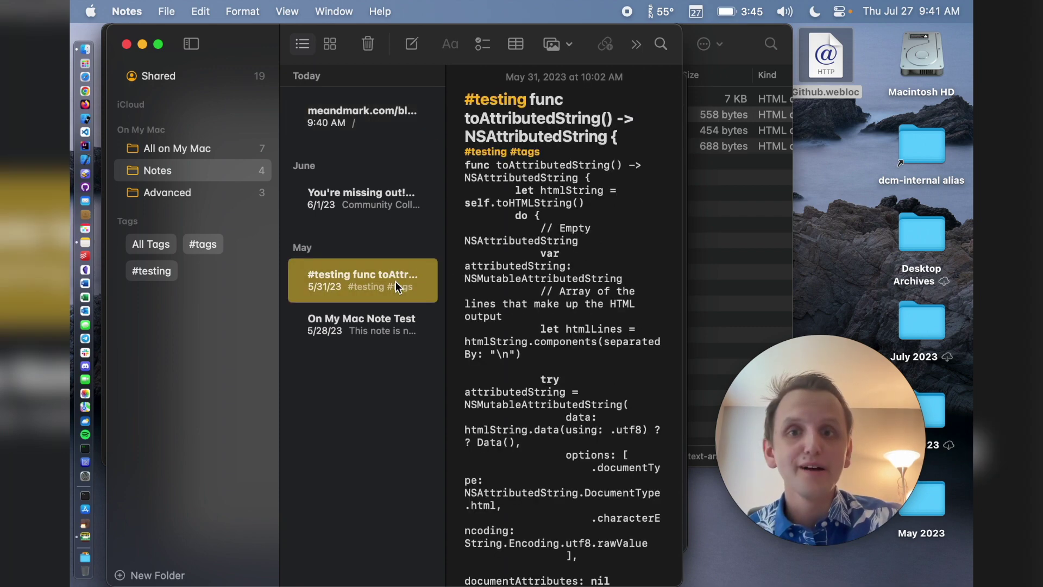
{"action": "left_click", "coordinate": [393, 115]}
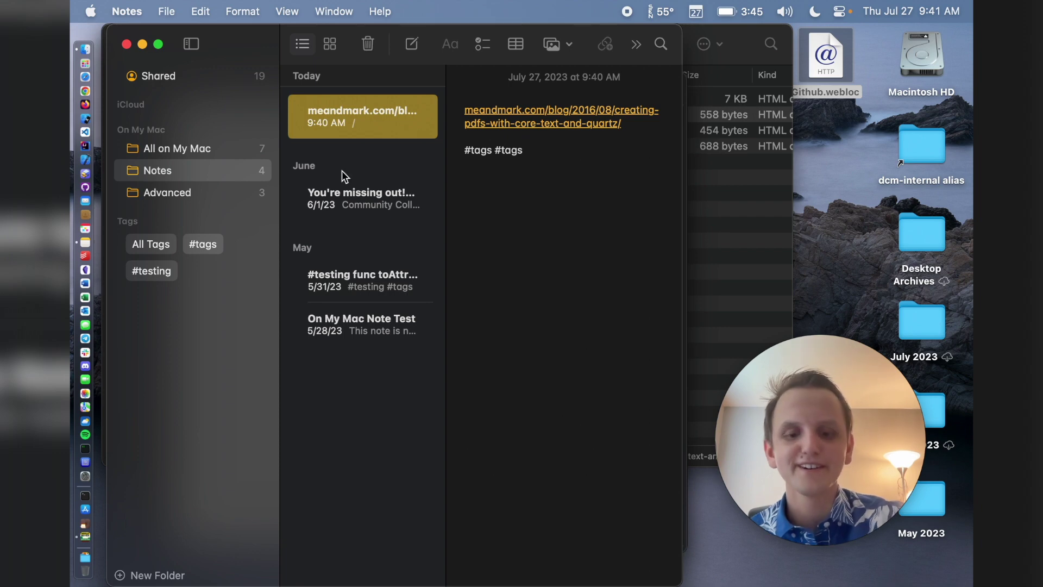
{"action": "key", "text": "super+h"}
Step: Open the Advanced folder and Quick Look Image Attachment Test.html, scrolling through the page
{"action": "key", "text": "super+Up"}
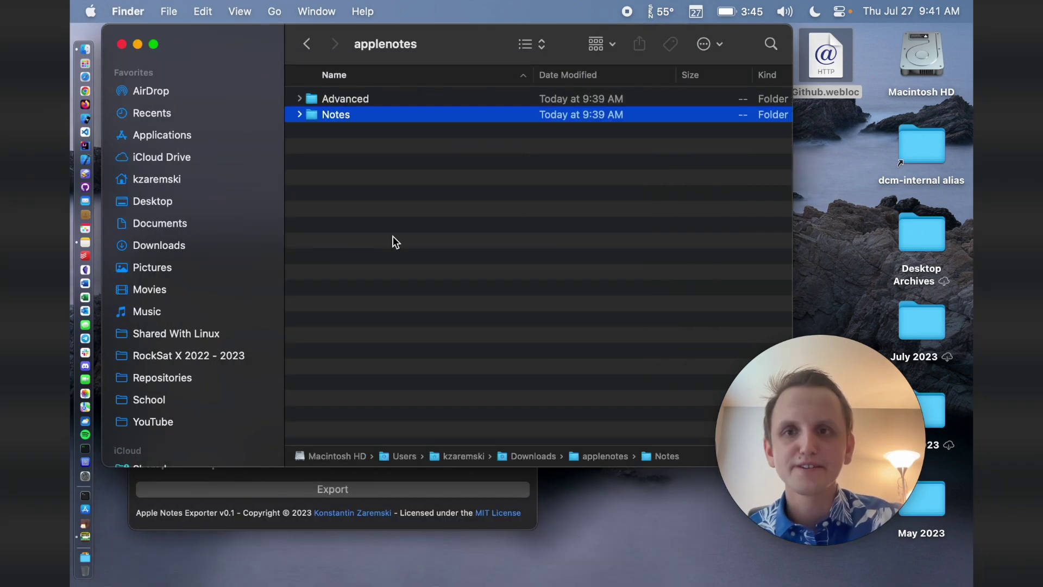
{"action": "double_click", "coordinate": [359, 99]}
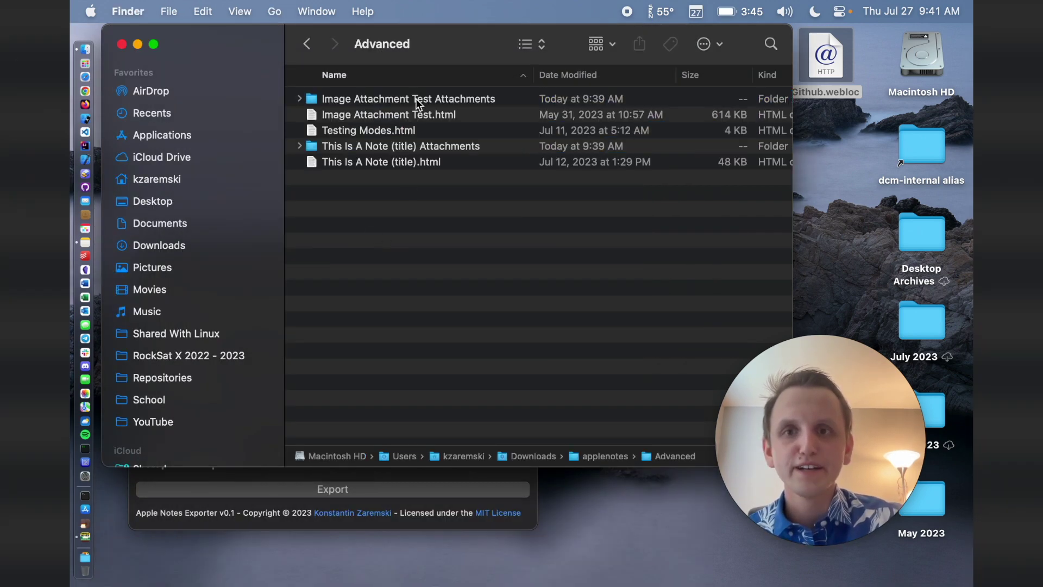
{"action": "left_click", "coordinate": [413, 113]}
{"action": "key", "text": "space"}
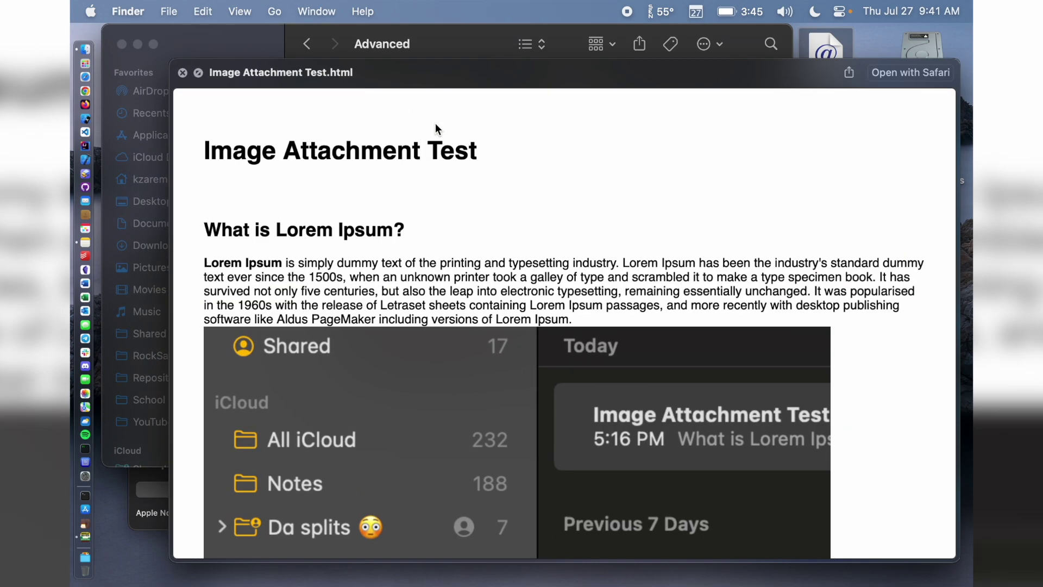
{"action": "left_click_drag", "start_coordinate": [177, 61], "coordinate": [433, 63]}
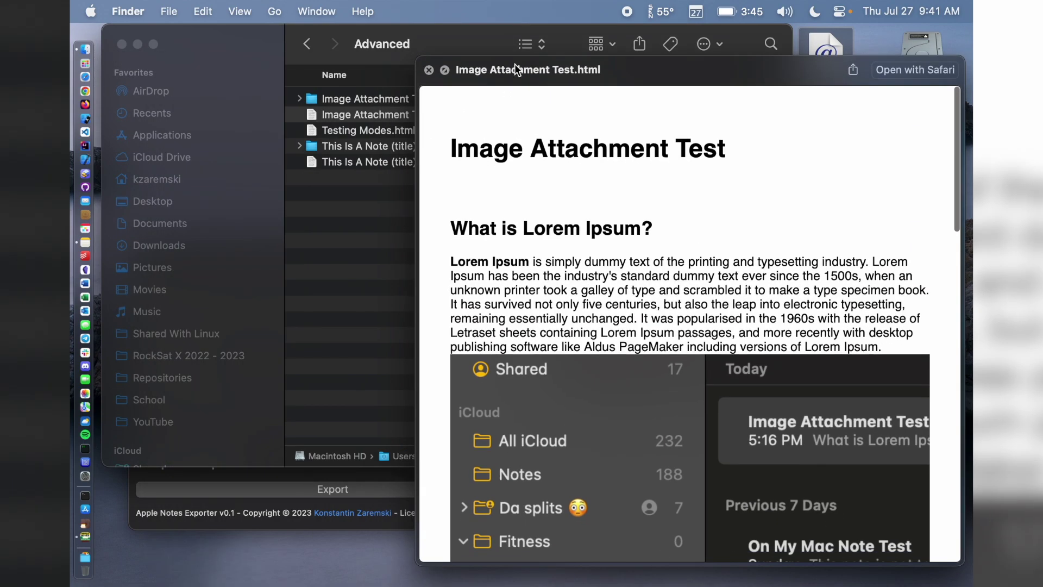
{"action": "left_click_drag", "start_coordinate": [514, 64], "coordinate": [266, 50]}
{"action": "scroll", "coordinate": [319, 240], "scroll_direction": "down", "scroll_amount": 2}
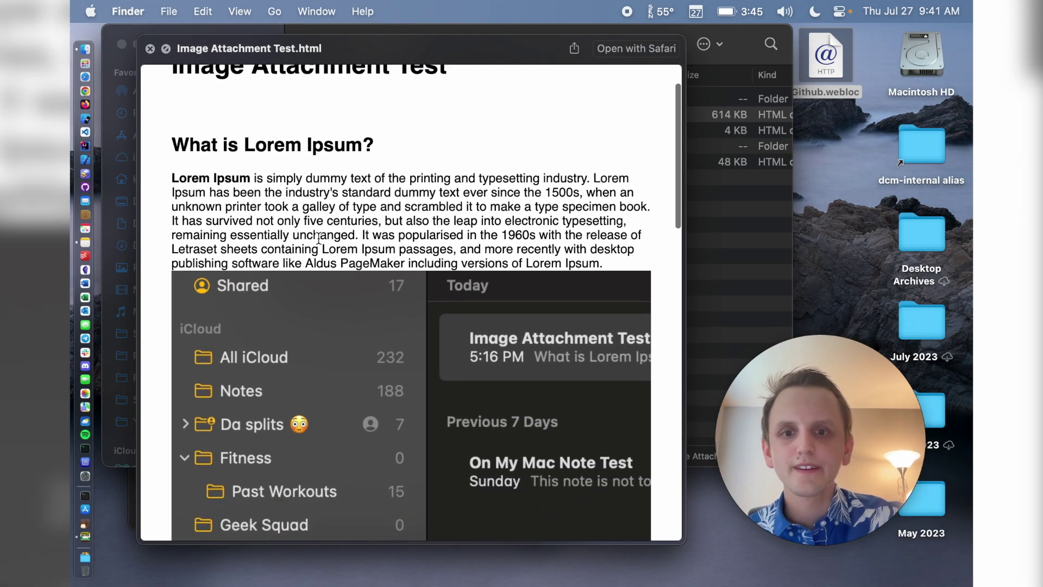
{"action": "scroll", "coordinate": [319, 239], "scroll_direction": "up", "scroll_amount": 3}
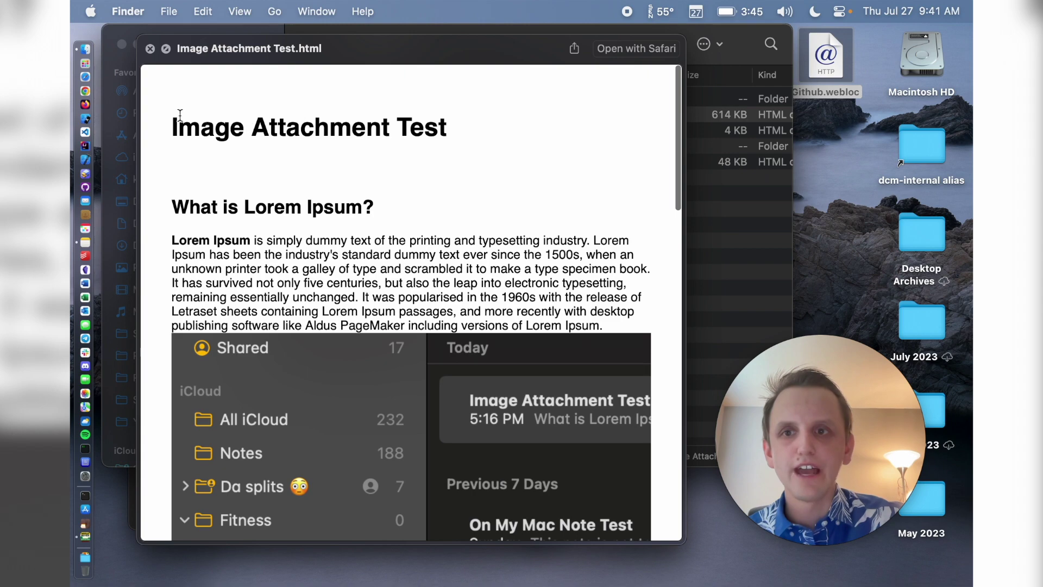
{"action": "scroll", "coordinate": [385, 170], "scroll_direction": "down", "scroll_amount": 4}
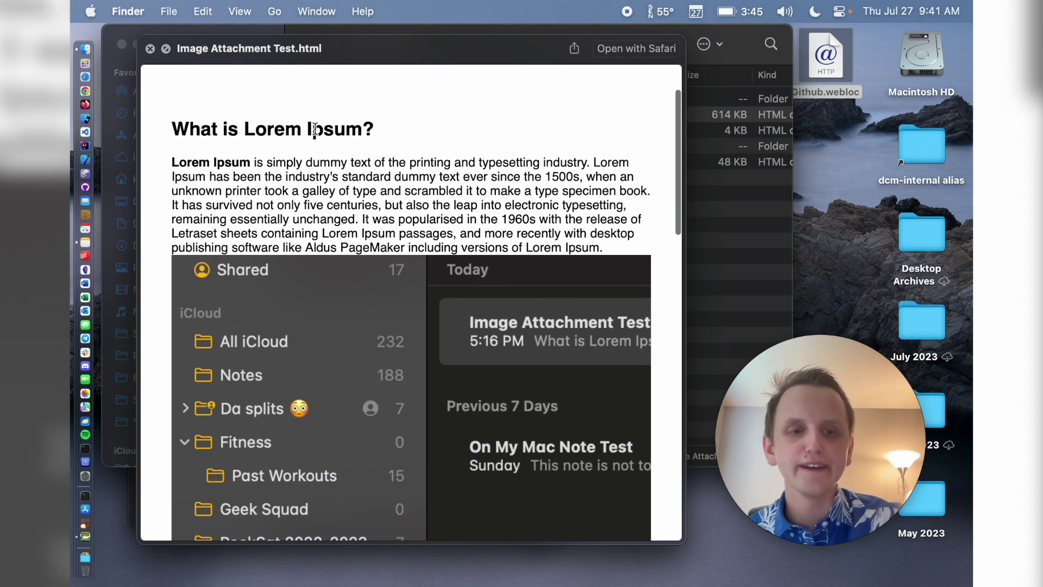
{"action": "scroll", "coordinate": [412, 312], "scroll_direction": "down", "scroll_amount": 15}
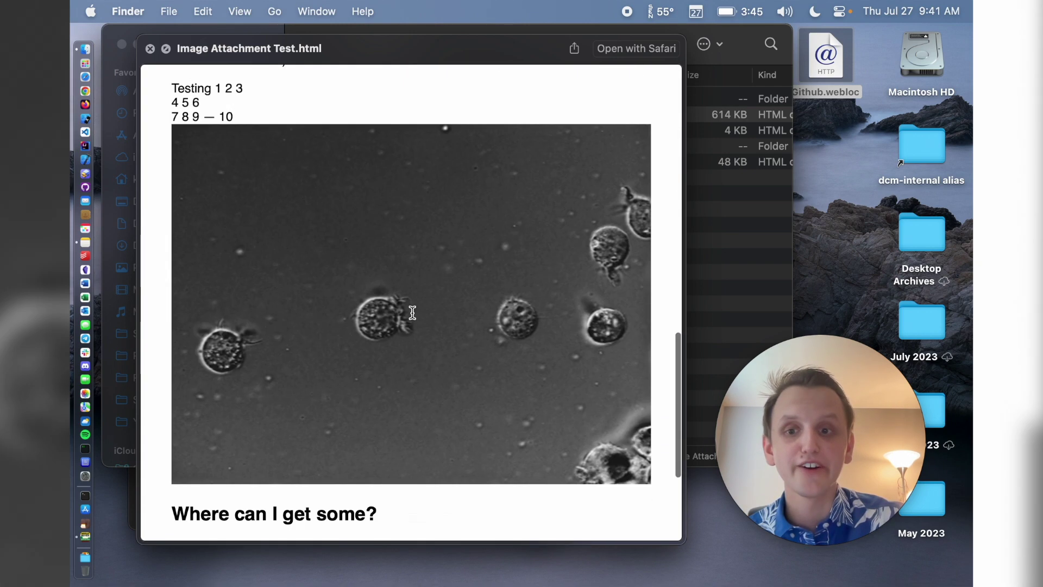
{"action": "scroll", "coordinate": [412, 312], "scroll_direction": "down", "scroll_amount": 8}
{"action": "key", "text": "space"}
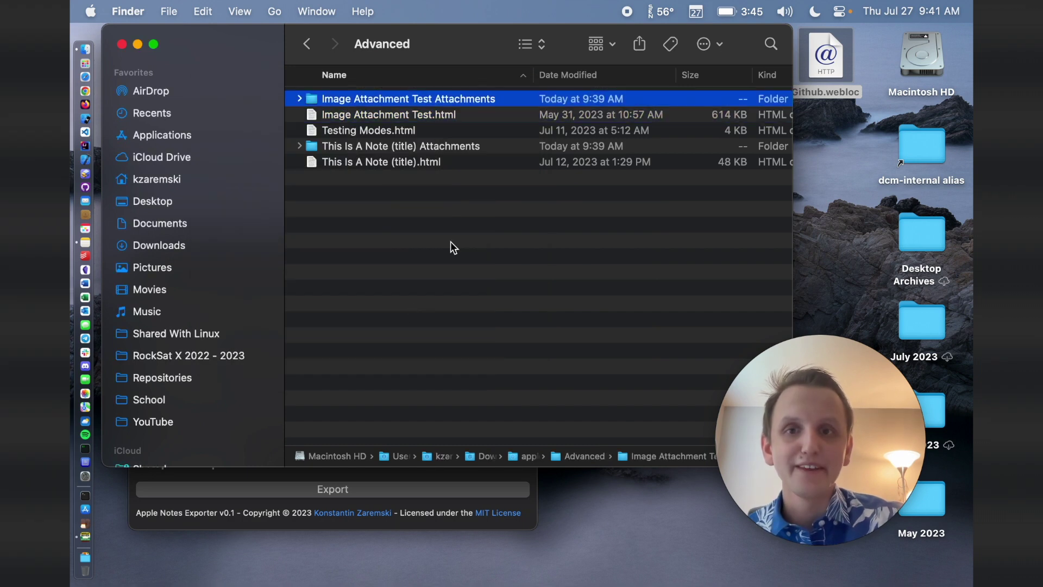
Step: Browse the Image Attachment Test Attachments folder, selecting the ACC Map Full (AM - AA - AAD).pdf
{"action": "key", "text": "super+Down"}
{"action": "key", "text": "super+Up"}
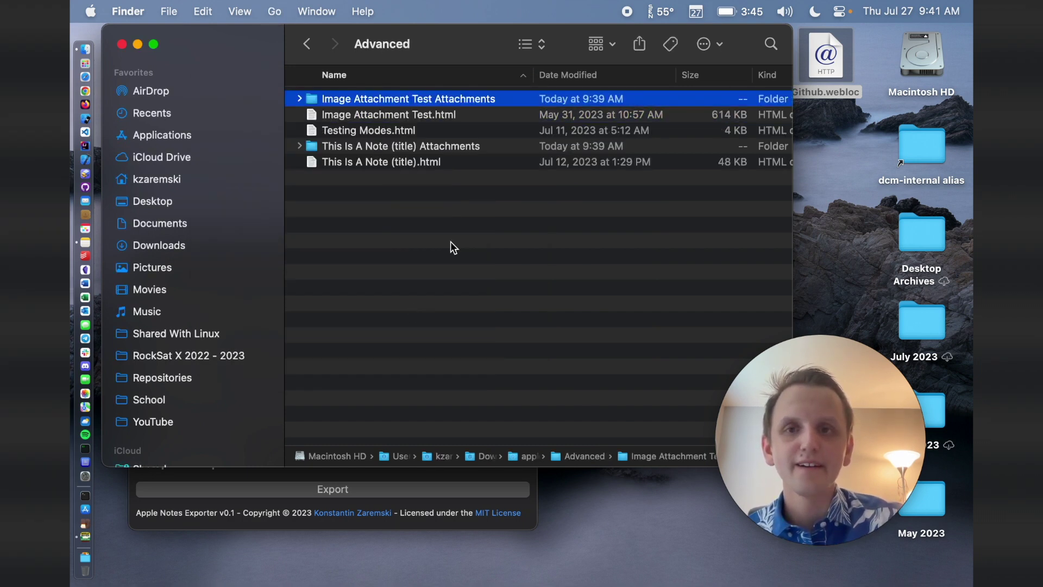
{"action": "key", "text": "super+Down"}
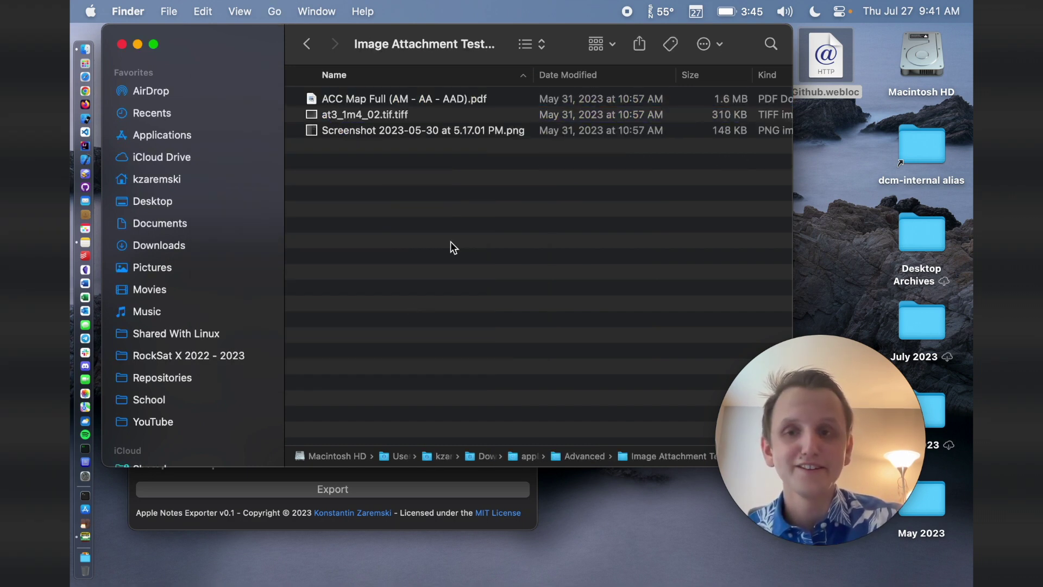
{"action": "key", "text": "Down"}
{"action": "key", "text": "super+Down"}
{"action": "left_click", "coordinate": [371, 94]}
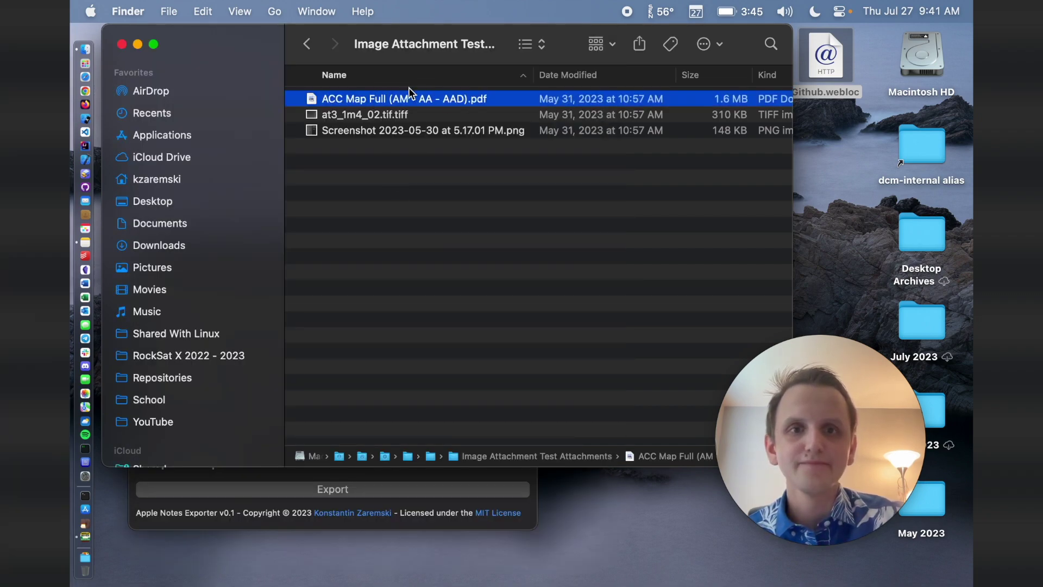
{"action": "key", "text": "super+Up"}
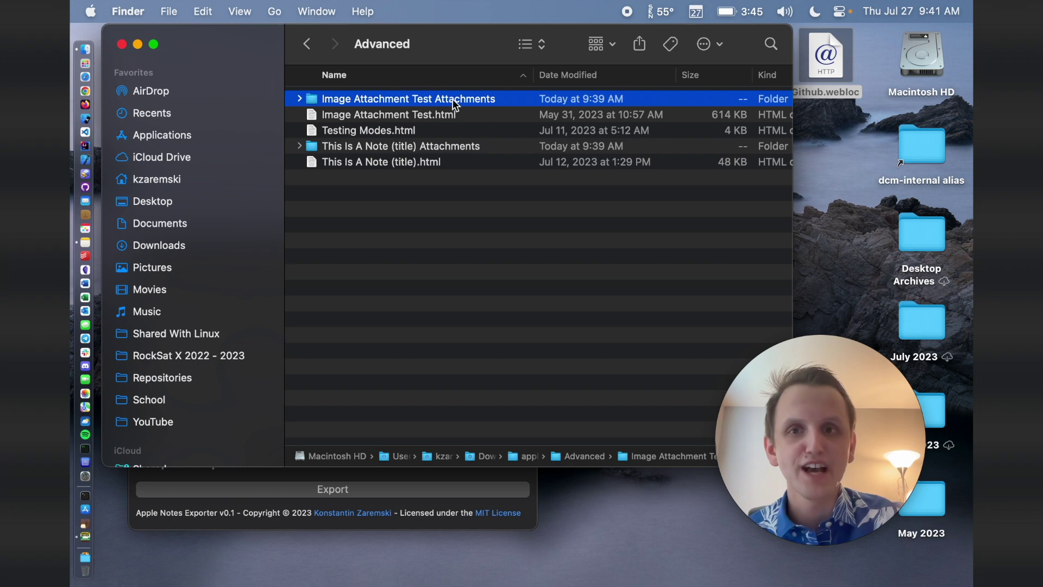
Step: Recheck the attachments folder, then select Testing Modes.html in the Advanced folder
{"action": "left_click", "coordinate": [452, 98]}
{"action": "key", "text": "Escape"}
{"action": "key", "text": "Down"}
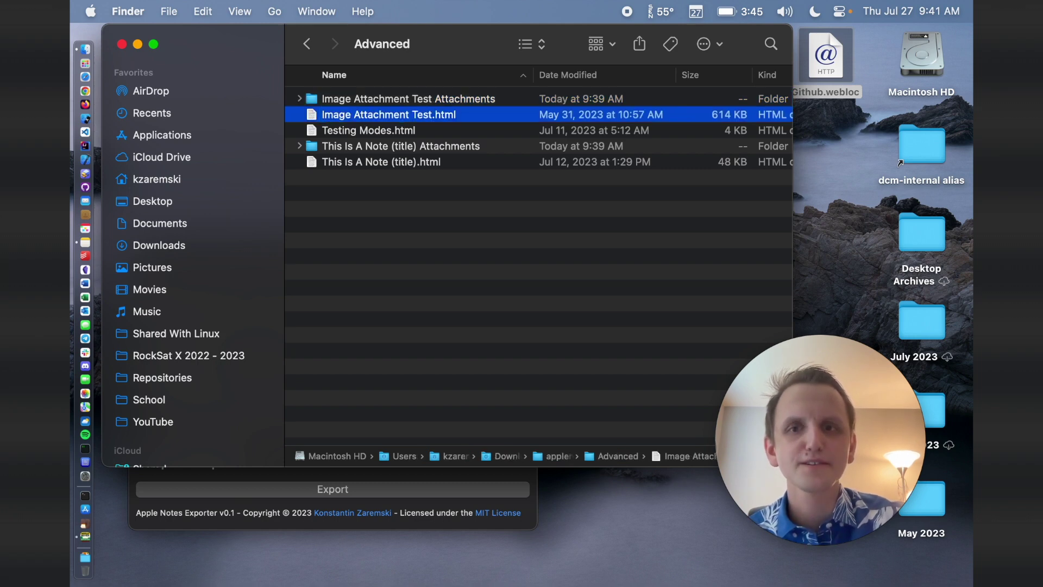
{"action": "key", "text": "Up"}
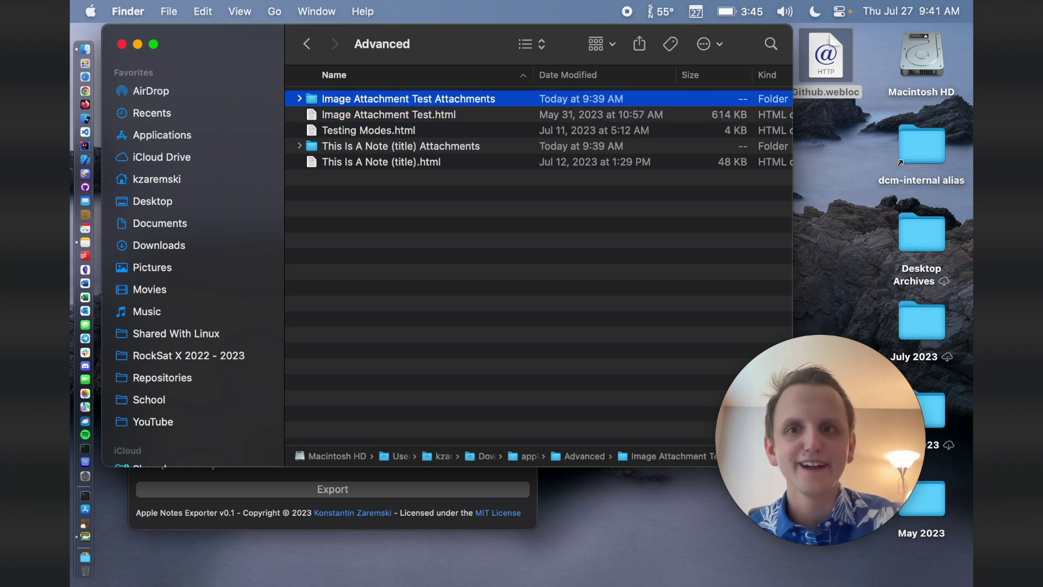
{"action": "key", "text": "super+Down"}
{"action": "key", "text": "super+Up"}
{"action": "key", "text": "Down"}
{"action": "key", "text": "Down"}
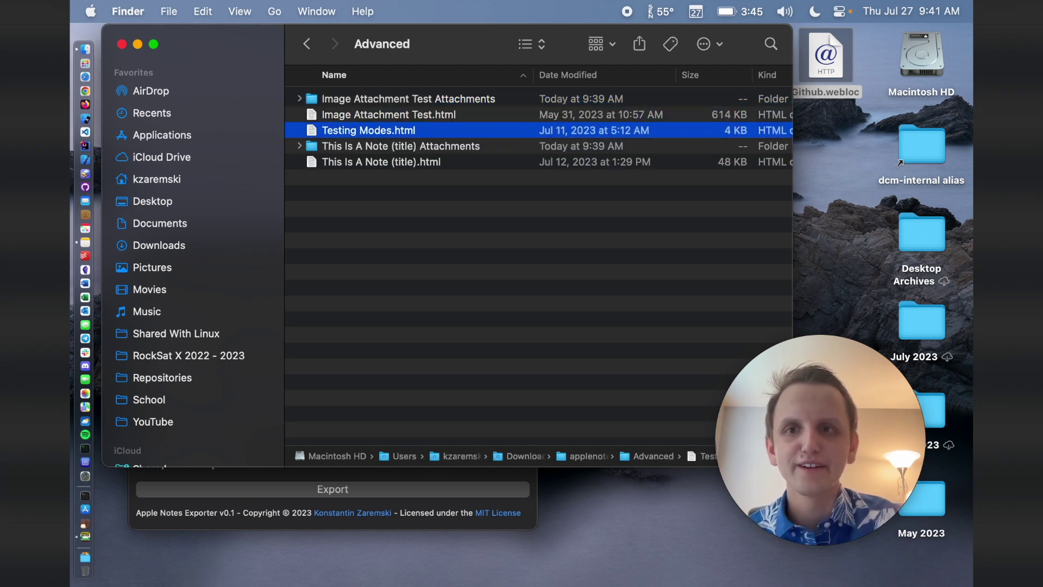
{"action": "key", "text": "super+Tab"}
{"action": "scroll", "coordinate": [434, 253], "scroll_direction": "down", "scroll_amount": 5}
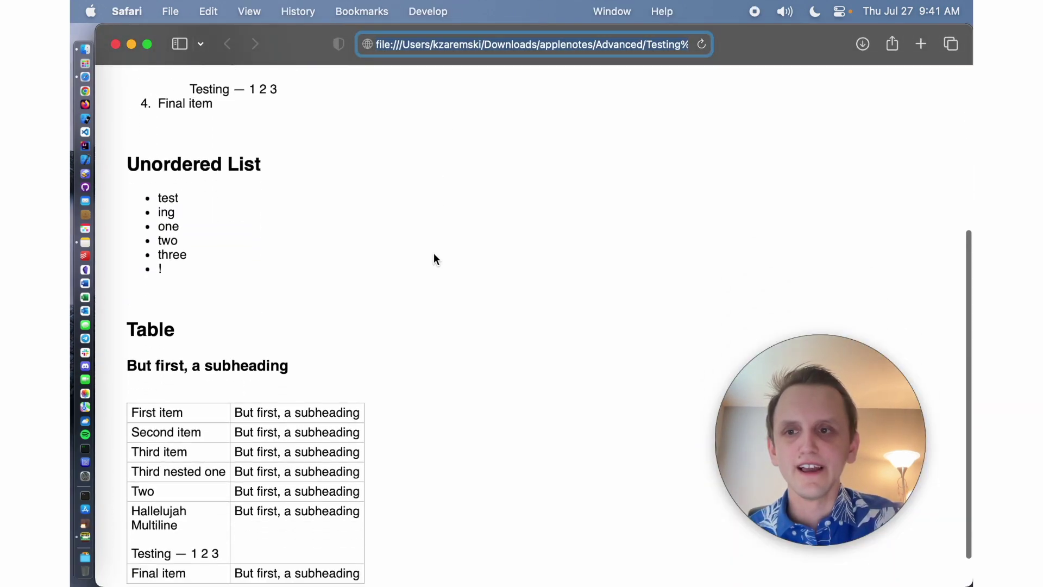
{"action": "scroll", "coordinate": [373, 333], "scroll_direction": "down", "scroll_amount": 4}
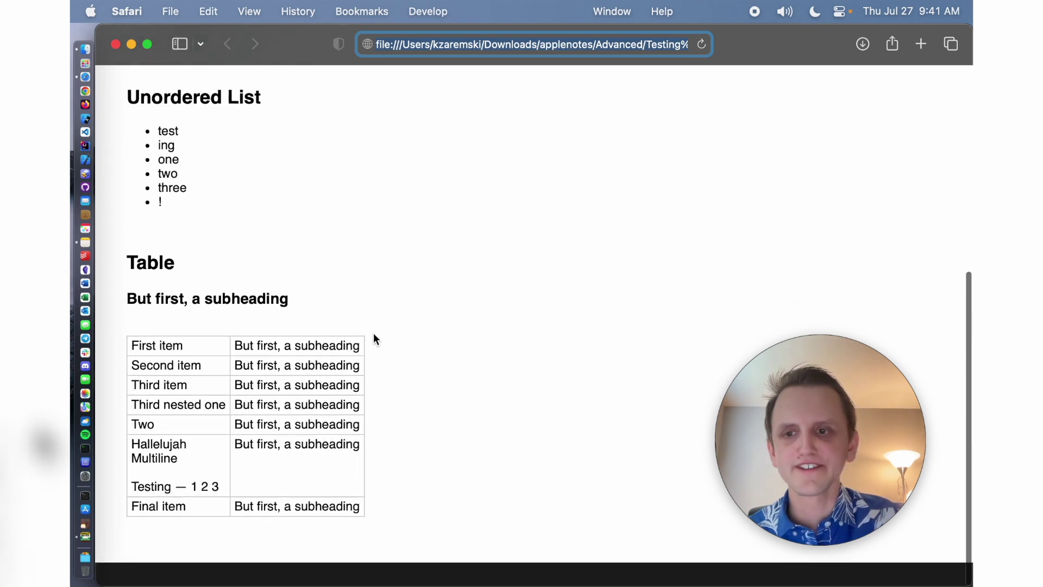
{"action": "key", "text": "super+w"}
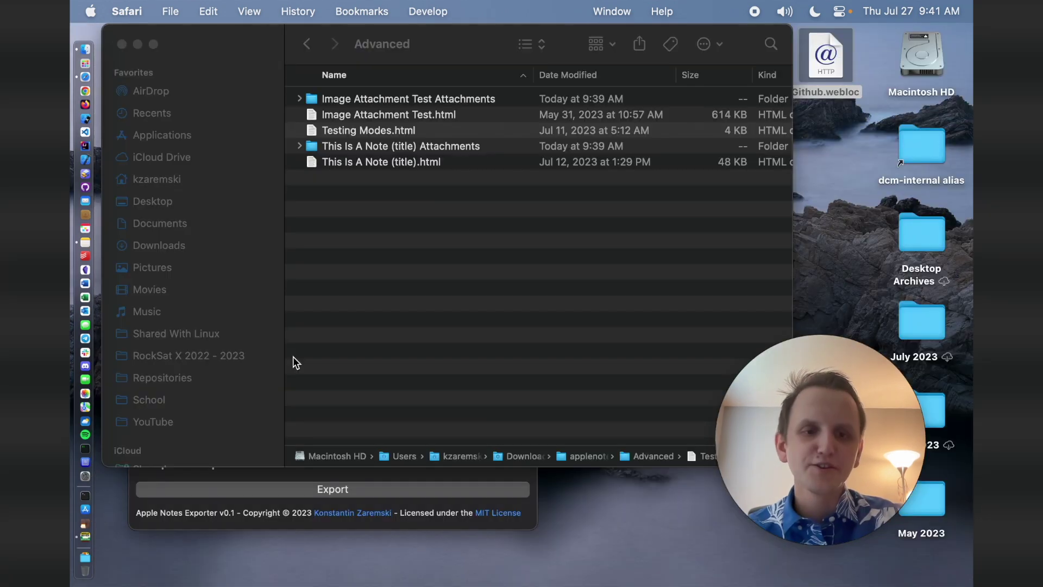
Step: Close the Advanced folder window and switch the export format from HTML to MD
{"action": "left_click", "coordinate": [427, 328]}
{"action": "key", "text": "super+w"}
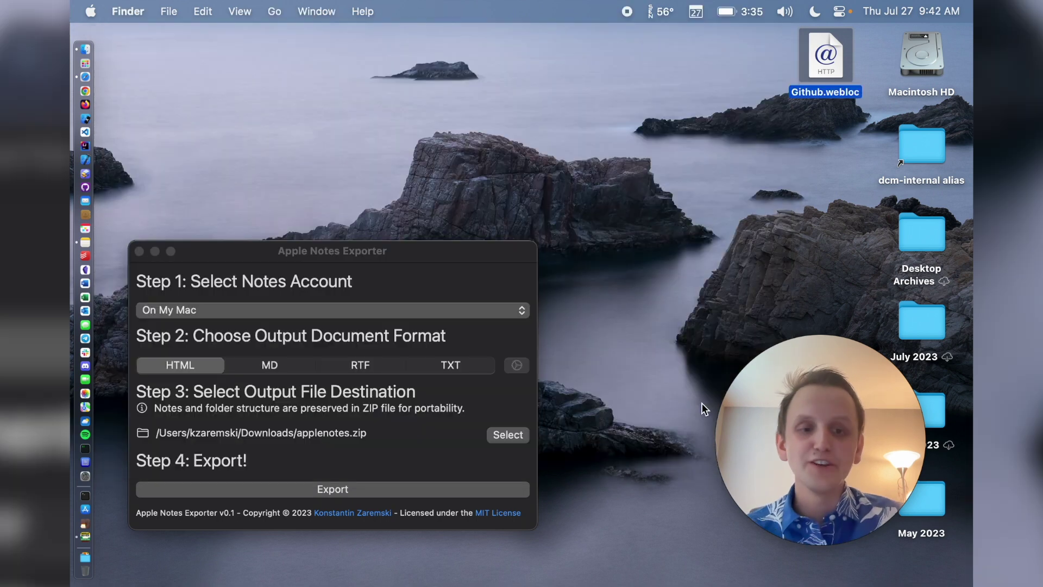
{"action": "left_click", "coordinate": [256, 367]}
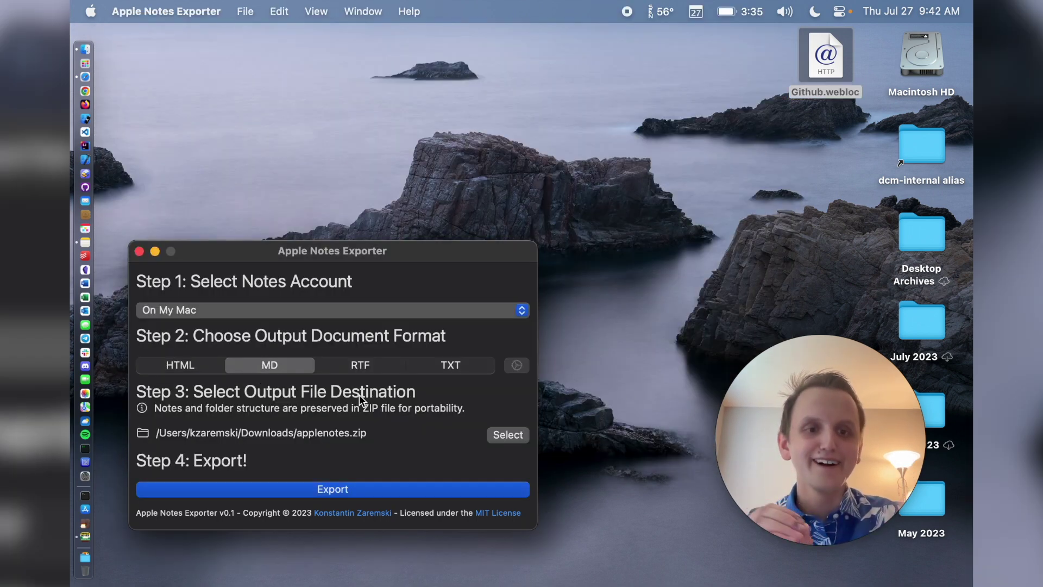